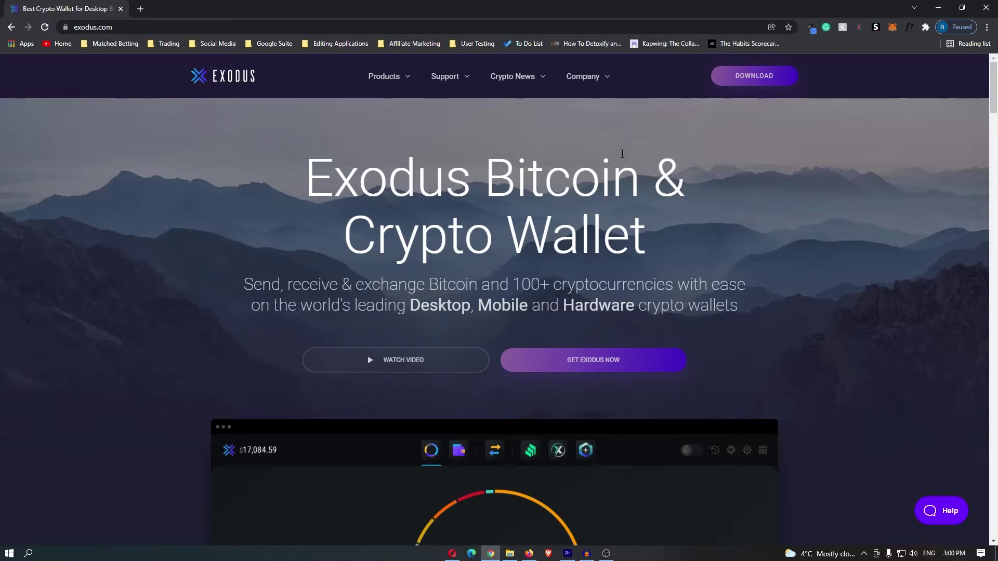
scroll(621, 153, down, 3)
scroll(605, 154, down, 3)
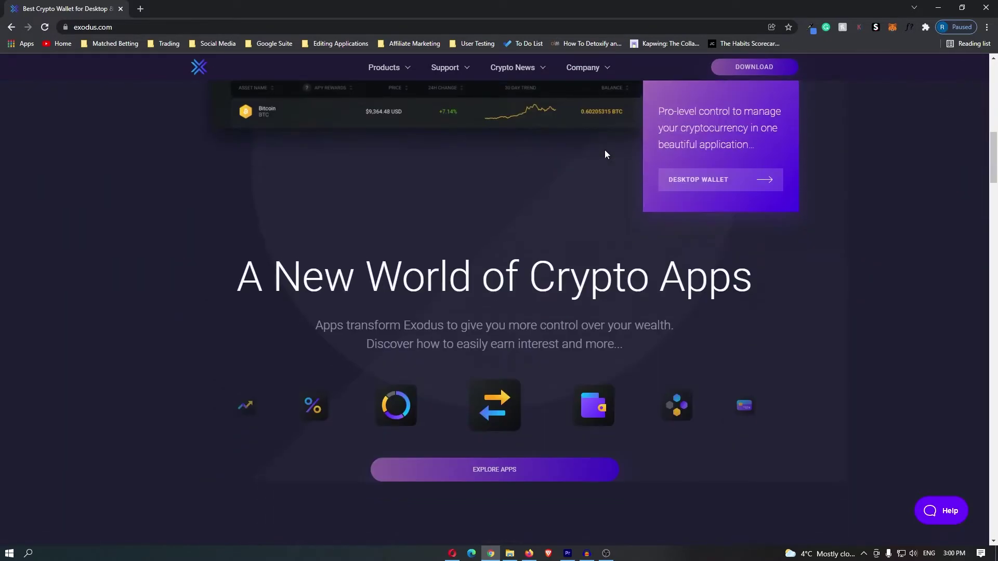
scroll(605, 154, down, 2)
scroll(605, 153, down, 3)
scroll(604, 154, down, 3)
scroll(604, 153, down, 2)
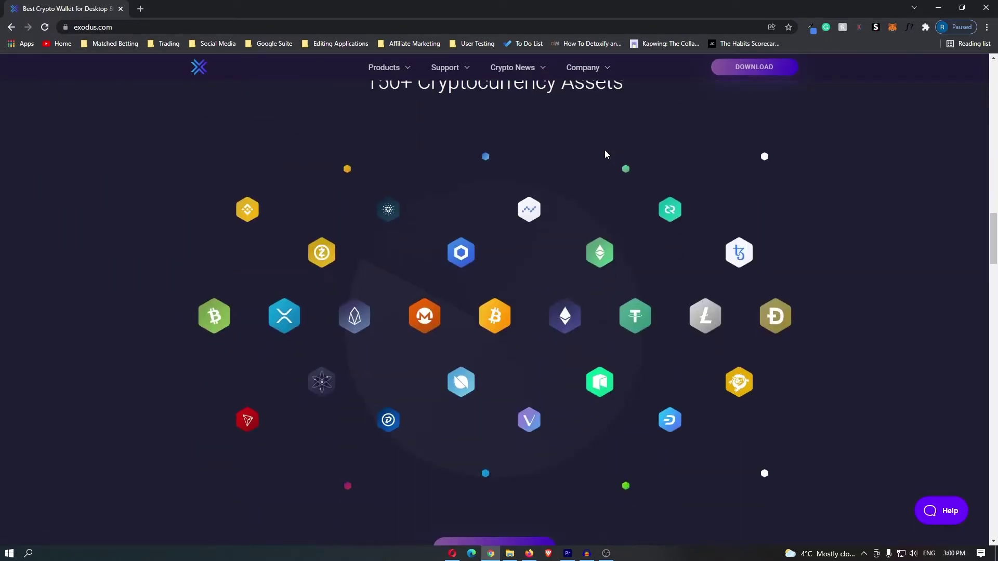
scroll(605, 153, up, 2)
scroll(546, 179, up, 2)
drag(368, 241, 637, 262)
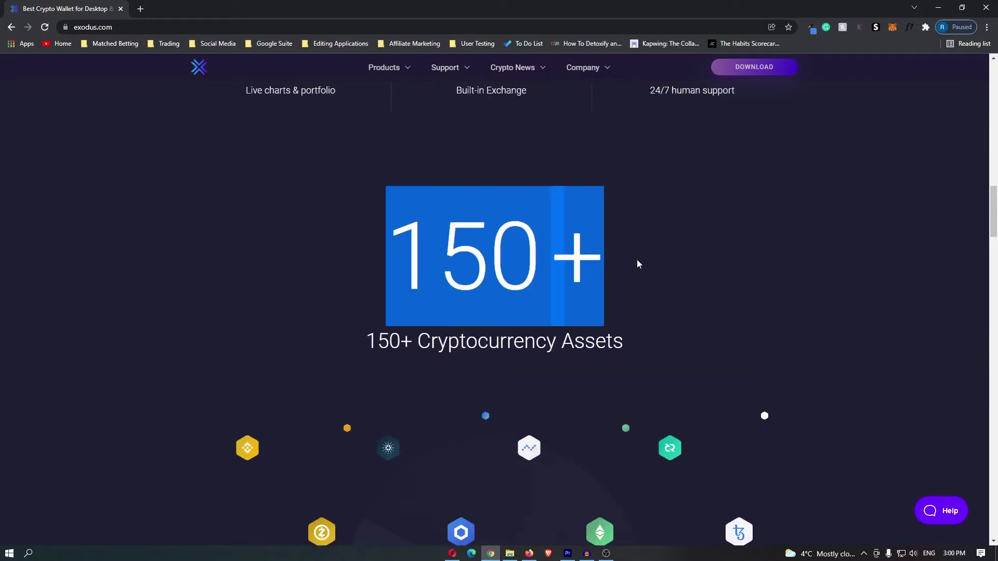
scroll(666, 252, down, 3)
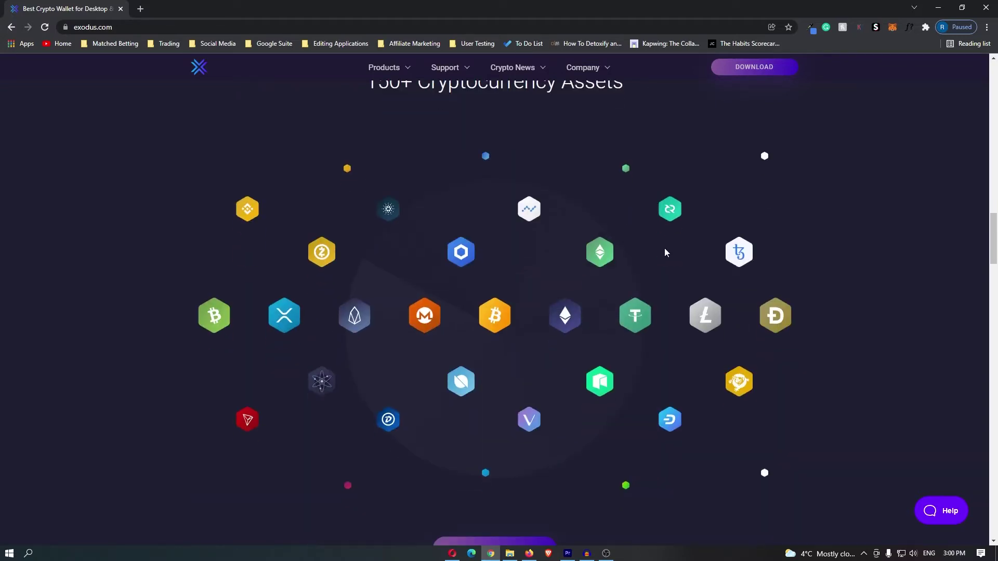
scroll(665, 252, down, 2)
scroll(665, 251, down, 5)
scroll(666, 252, up, 5)
scroll(665, 252, up, 3)
scroll(459, 313, up, 15)
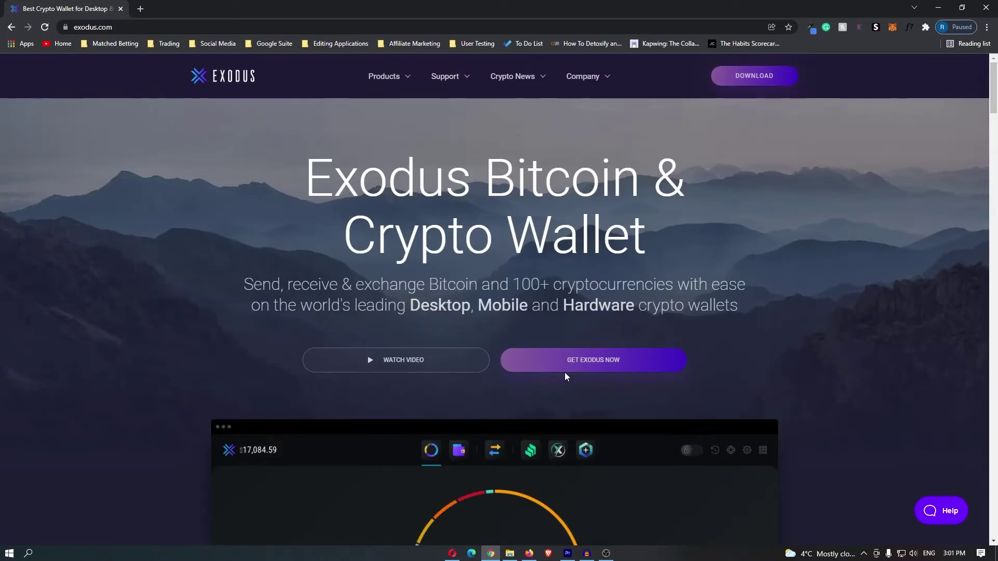
- Download and install the 64-bit Windows Exodus app, then launch it by searching 'exo'
click(578, 368)
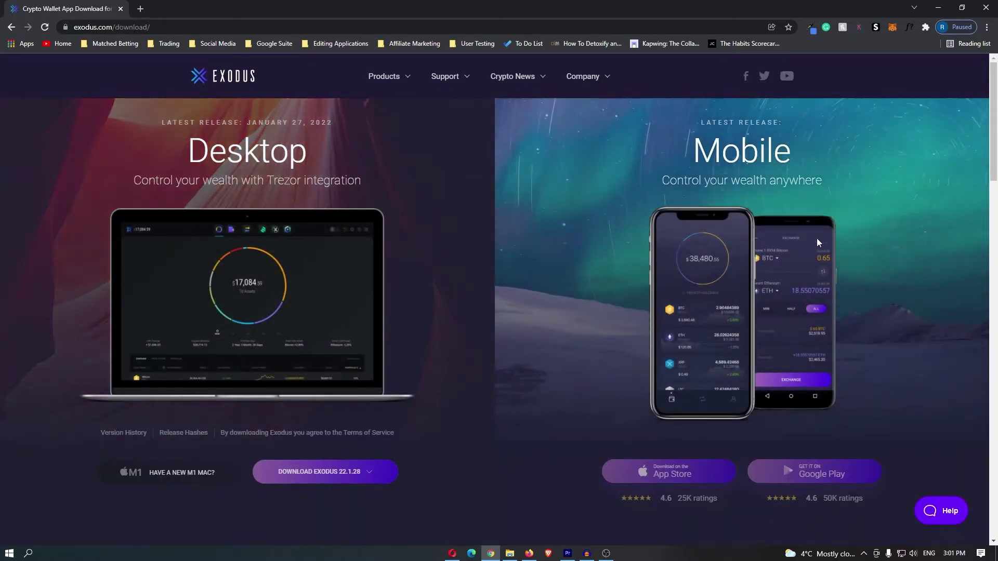
mouse_move(325, 472)
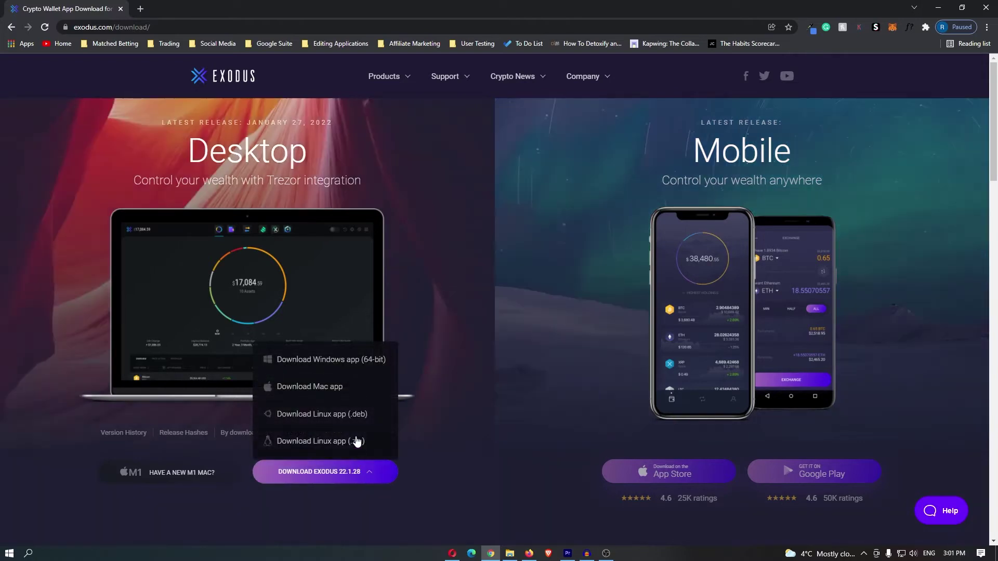
click(330, 368)
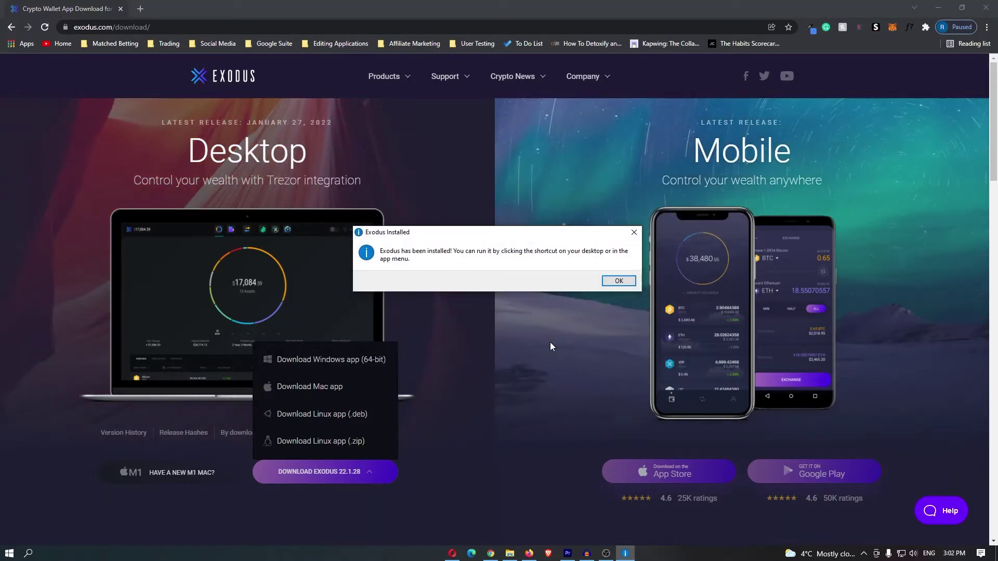
click(617, 281)
click(29, 553)
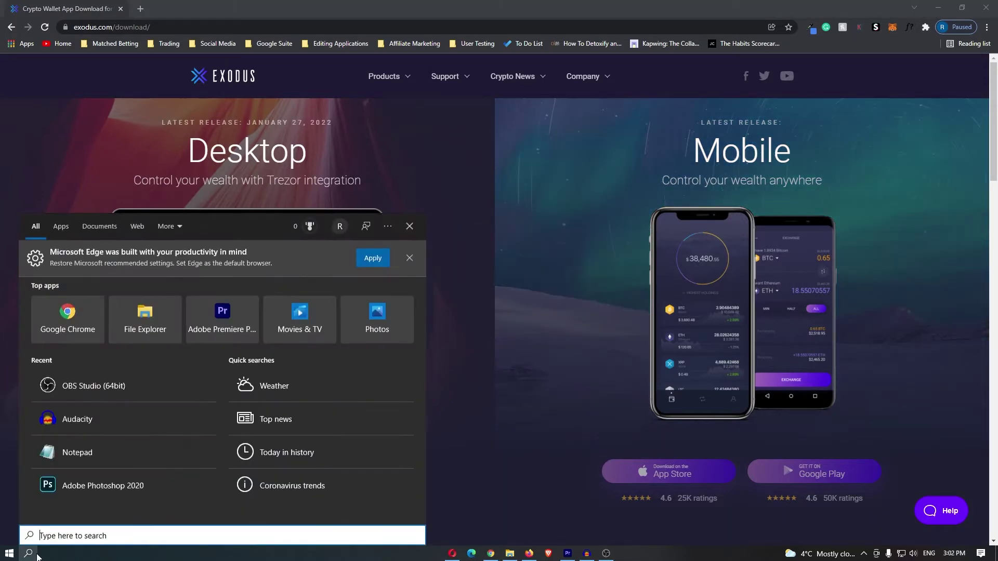
text(ex)
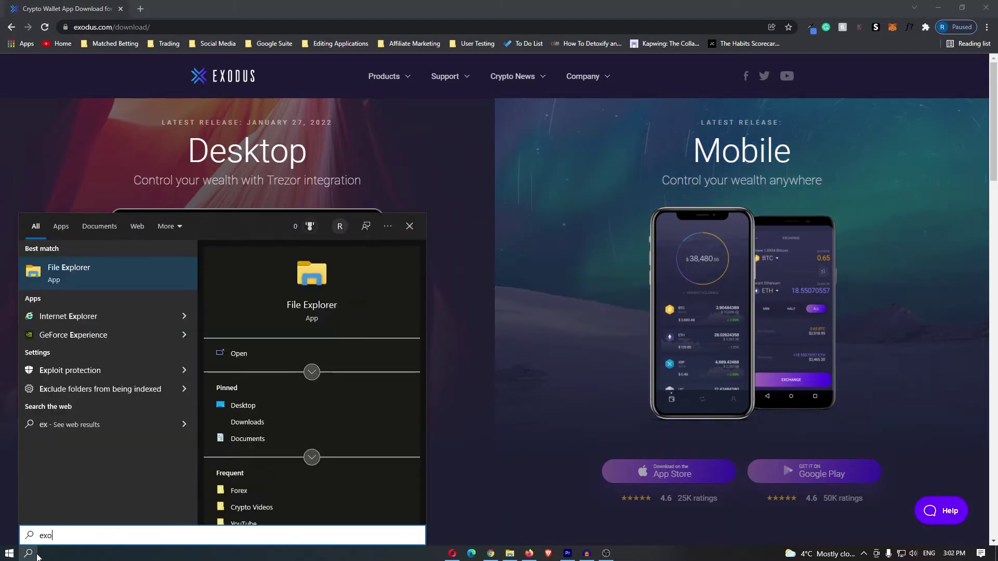
text(o)
key(Return)
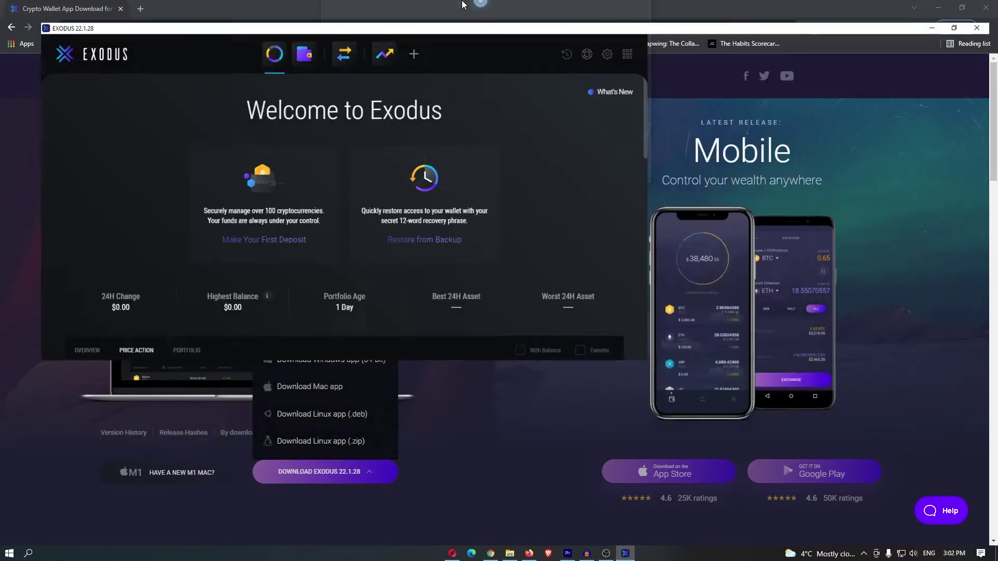
- Maximize the Exodus window, cancel Restore from Backup, and open the Bitcoin wallet
drag(491, 107, 343, 2)
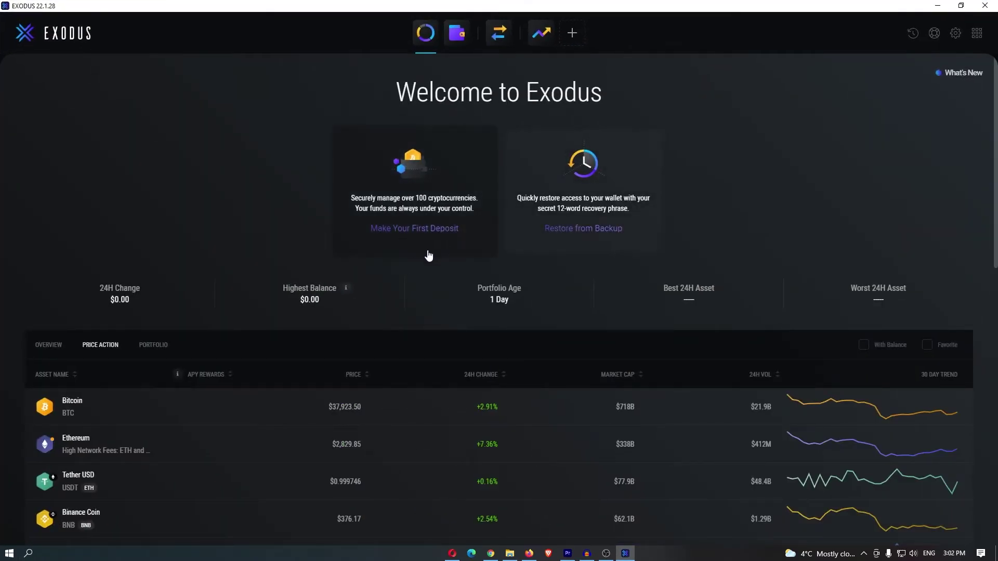
click(605, 237)
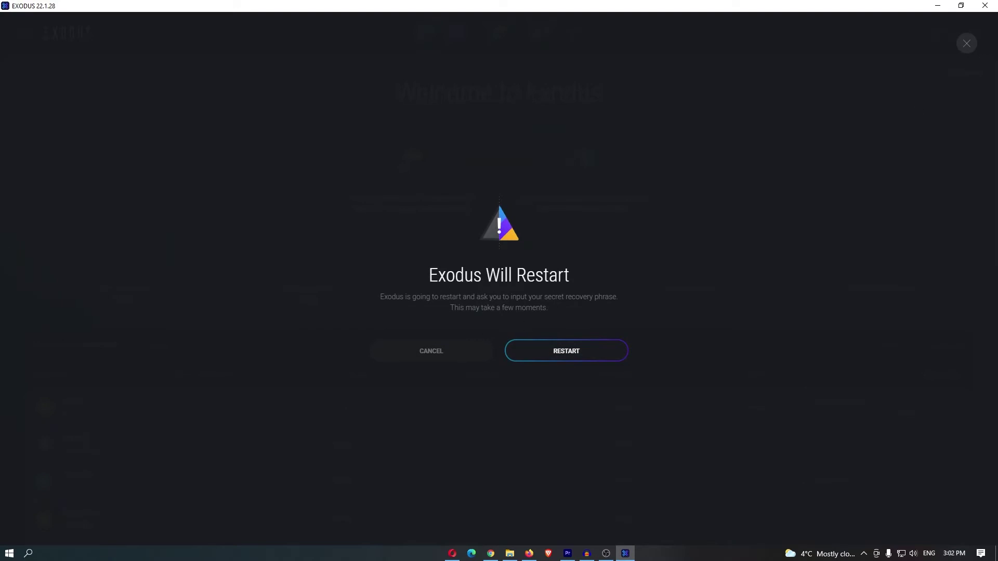
click(968, 50)
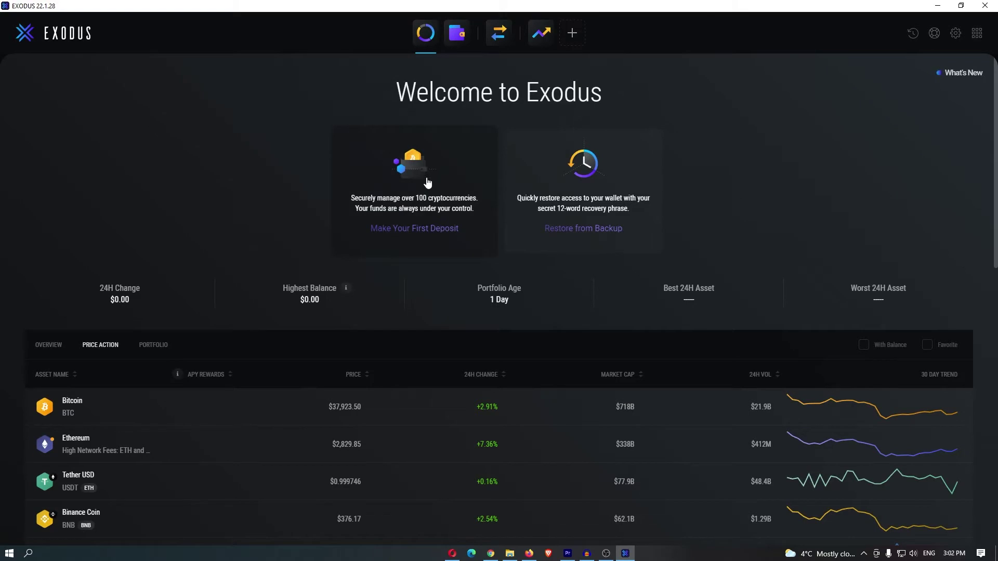
click(434, 221)
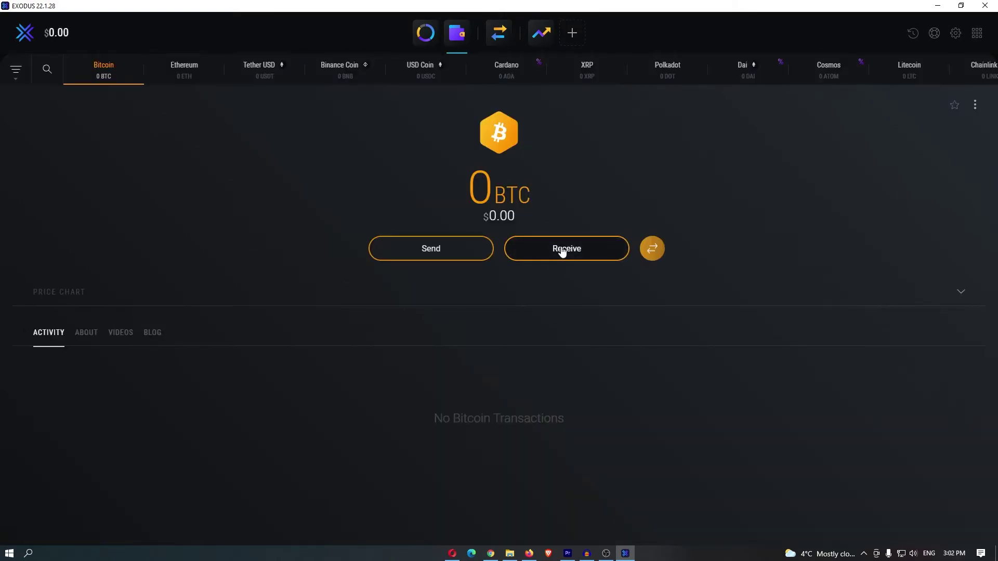
- Show the Bitcoin receive address and QR code, then switch to Coinbase in Chrome
click(562, 252)
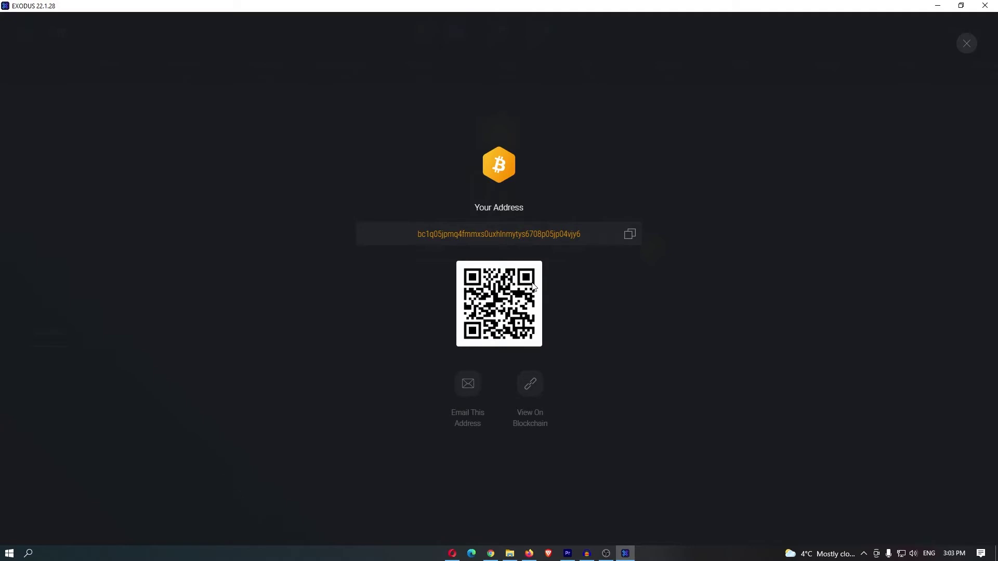
key(alt+Tab)
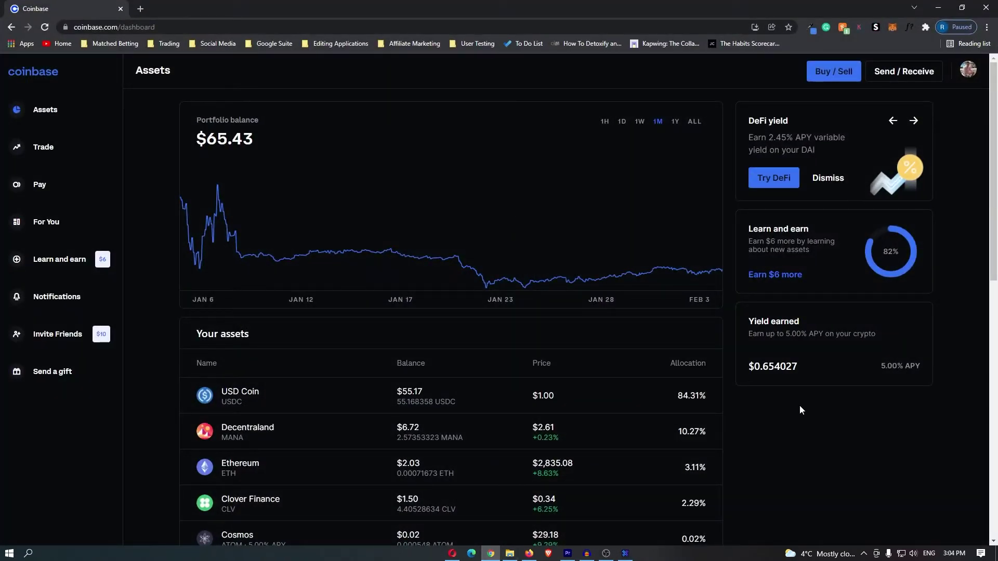
- Paste the copied Exodus Bitcoin address on Coinbase's Bitcoin page, then close Exodus's receive screen
click(625, 554)
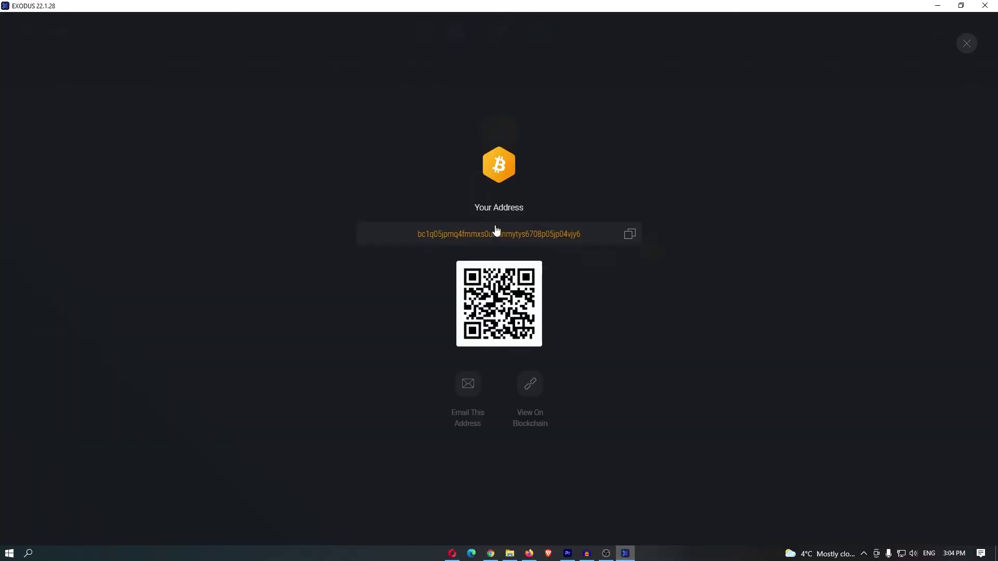
click(587, 237)
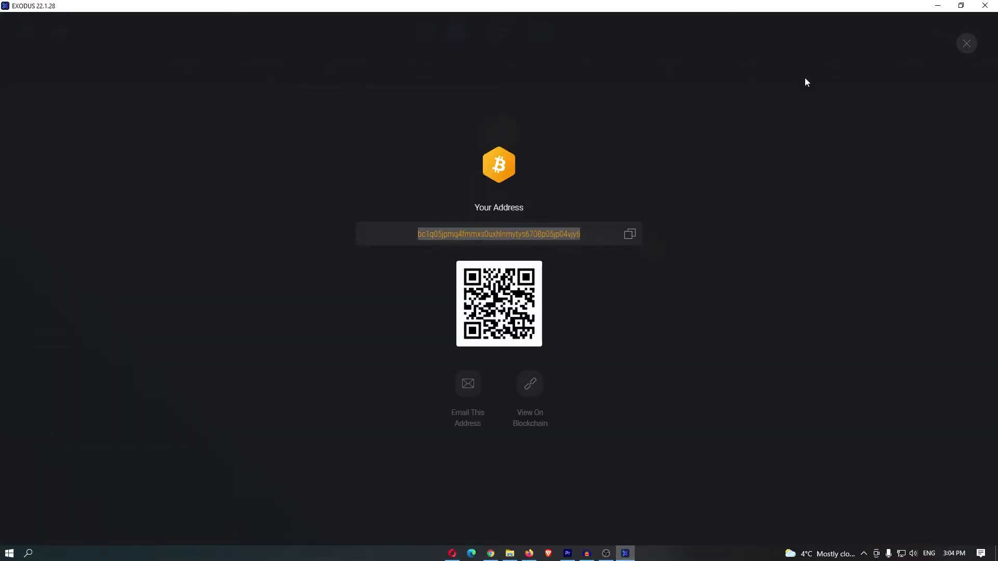
key(alt+Tab)
click(85, 150)
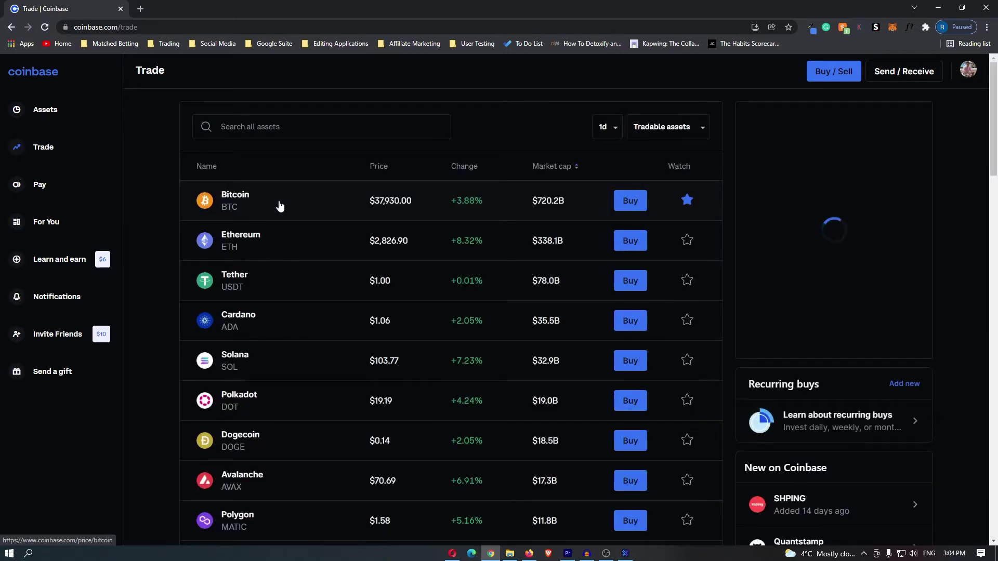
click(279, 206)
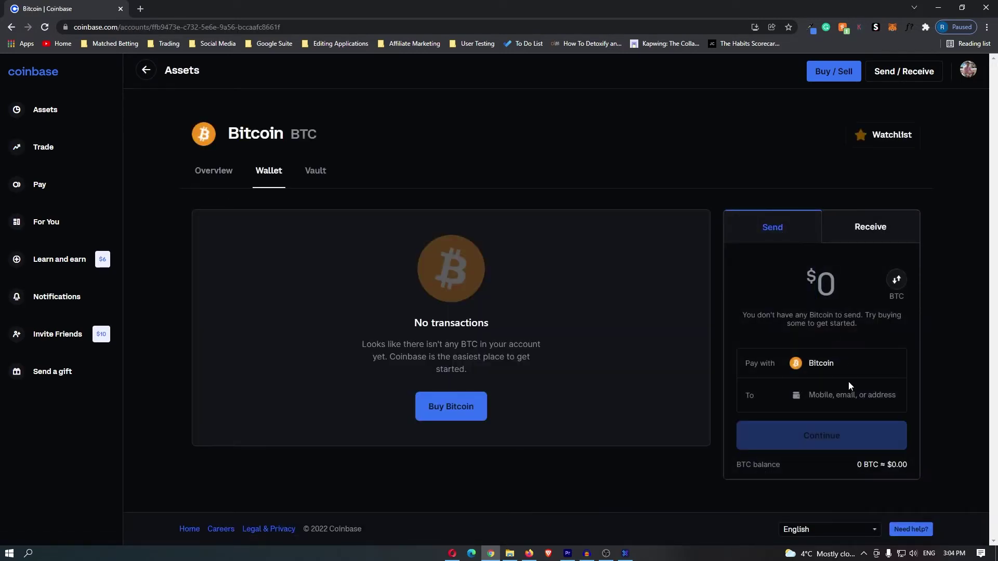
key(ctrl+v)
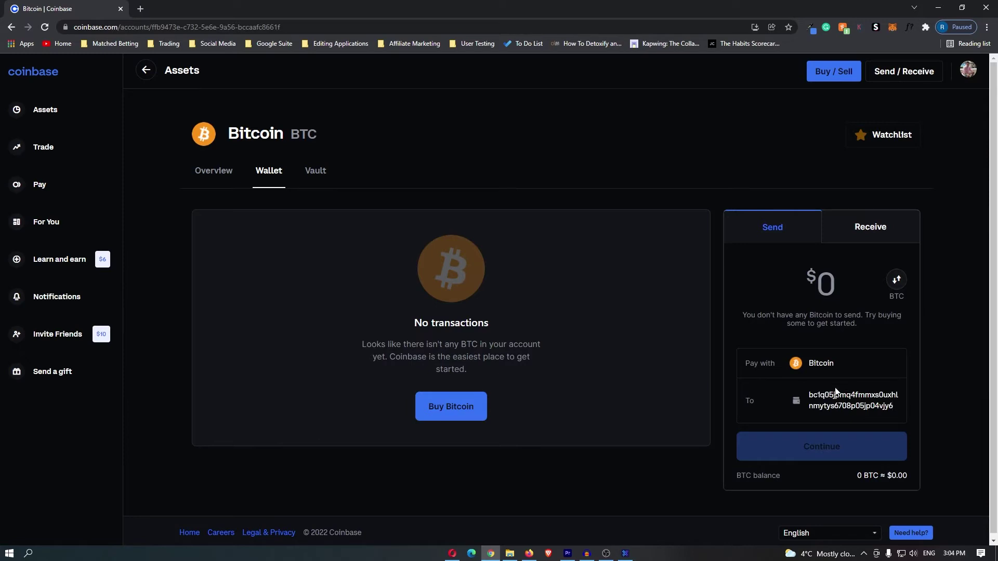
text(100)
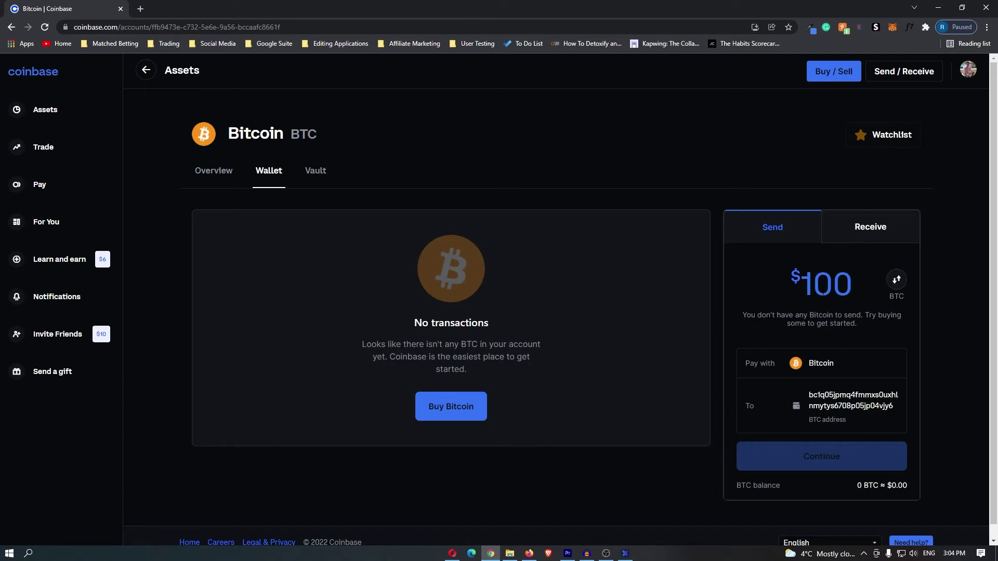
click(625, 555)
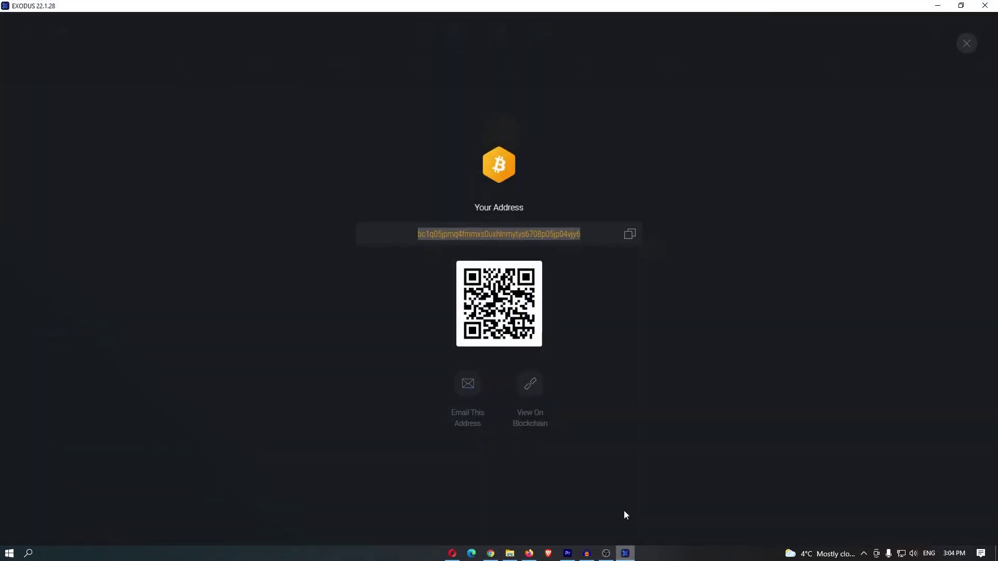
click(967, 42)
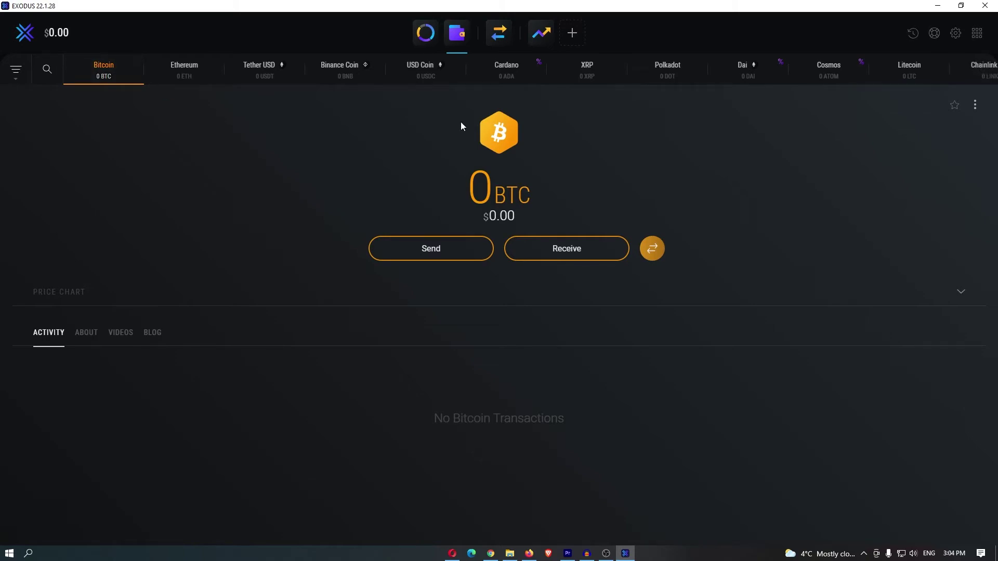
mouse_move(184, 70)
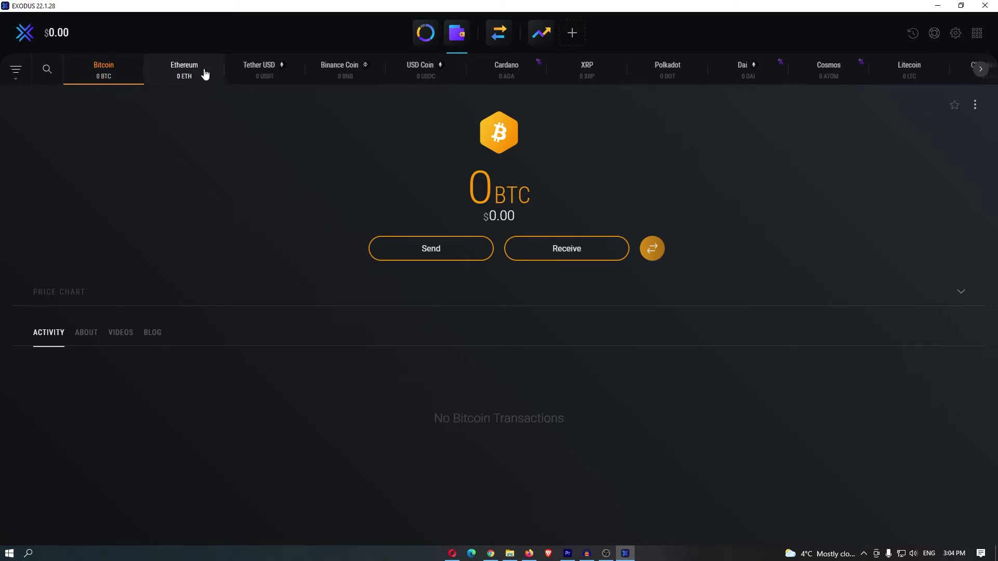
- Show and close the Bitcoin receive address, then dismiss the Ethereum receive screen
click(562, 248)
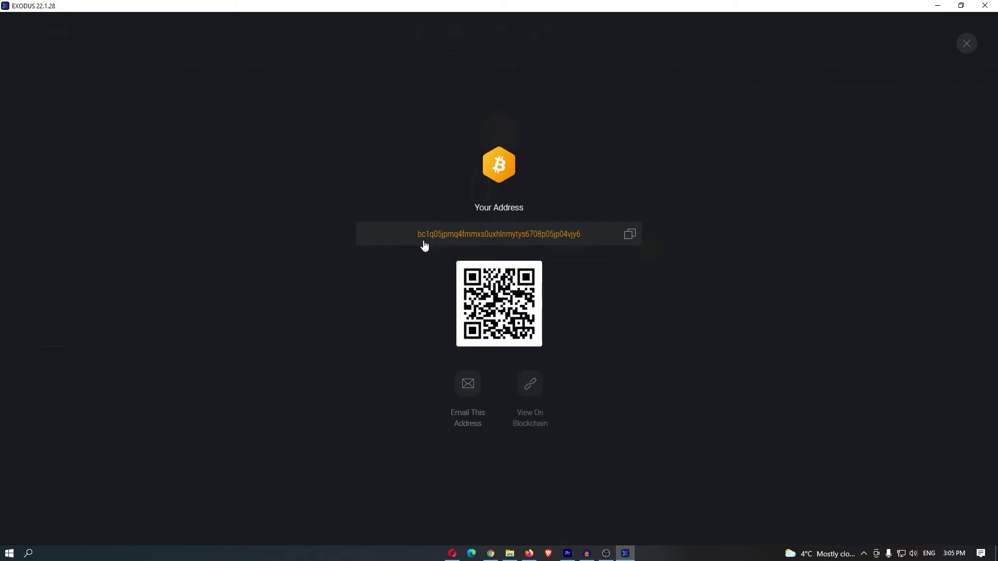
click(967, 43)
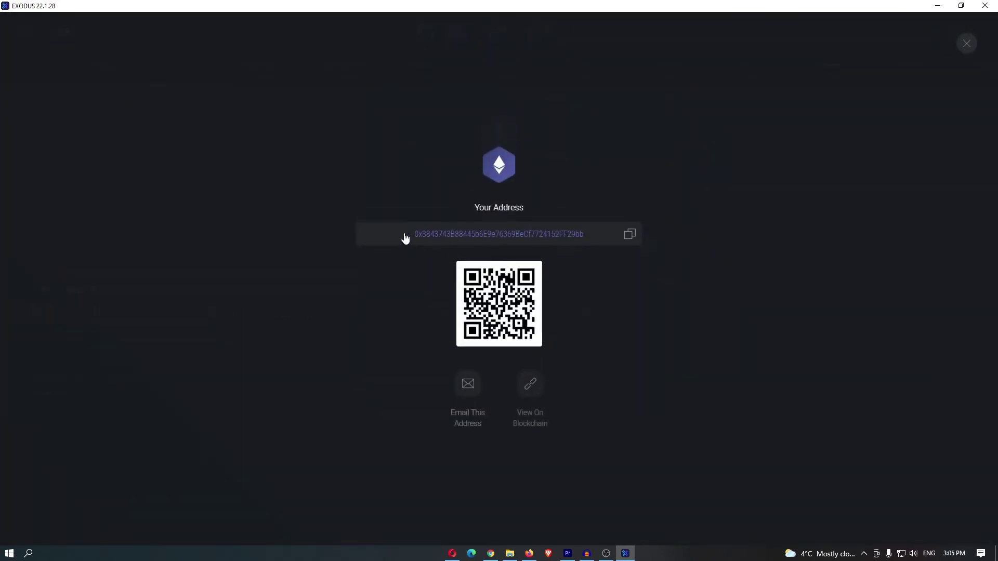
key(Escape)
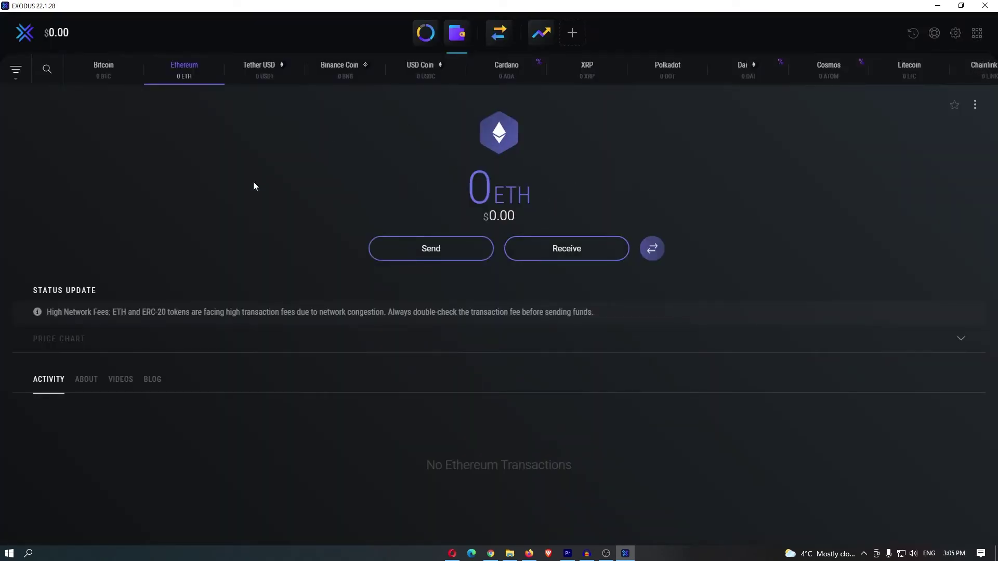
- View the Bitcoin, Tether USD and USD Coin wallets, then the portfolio overview
click(98, 72)
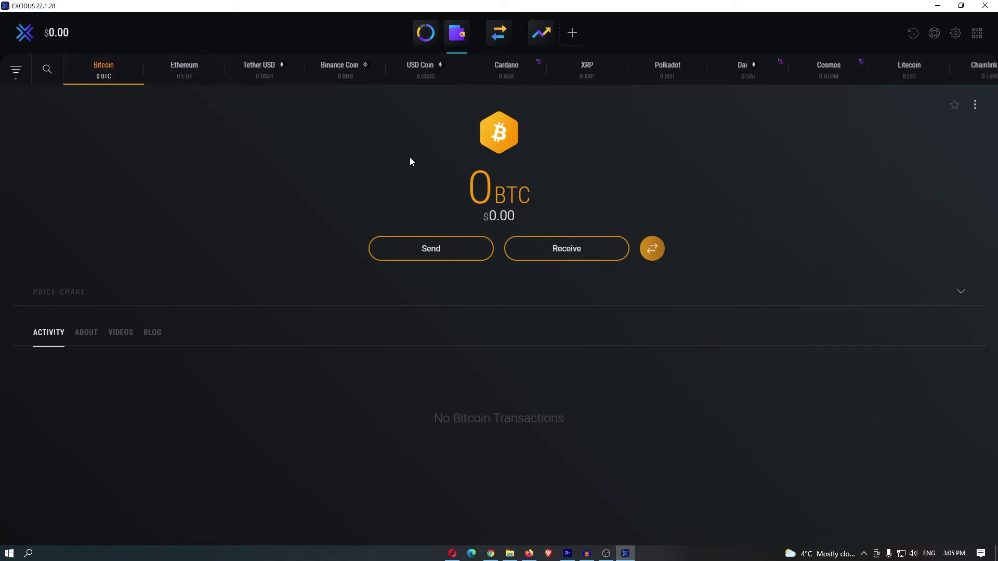
click(269, 70)
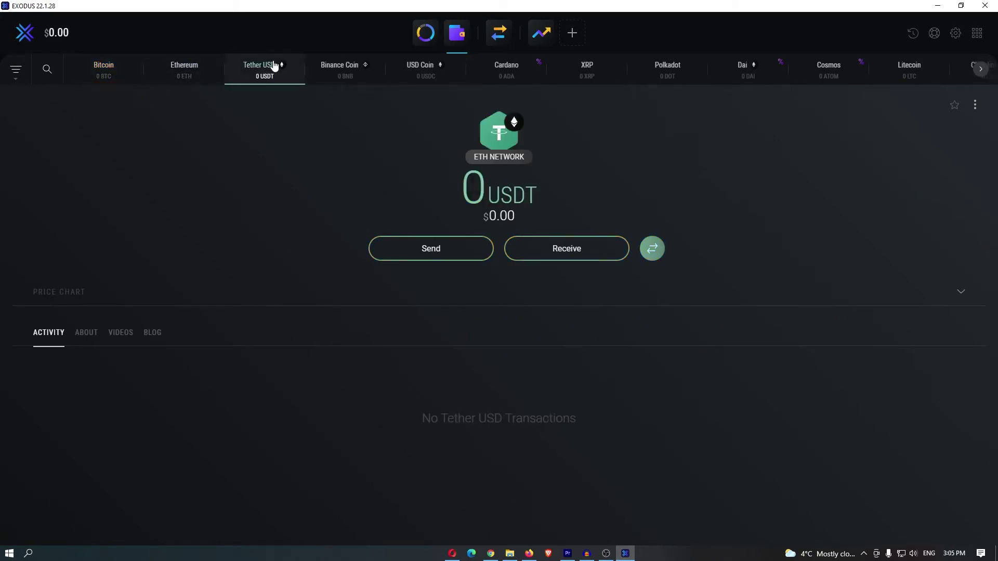
click(404, 76)
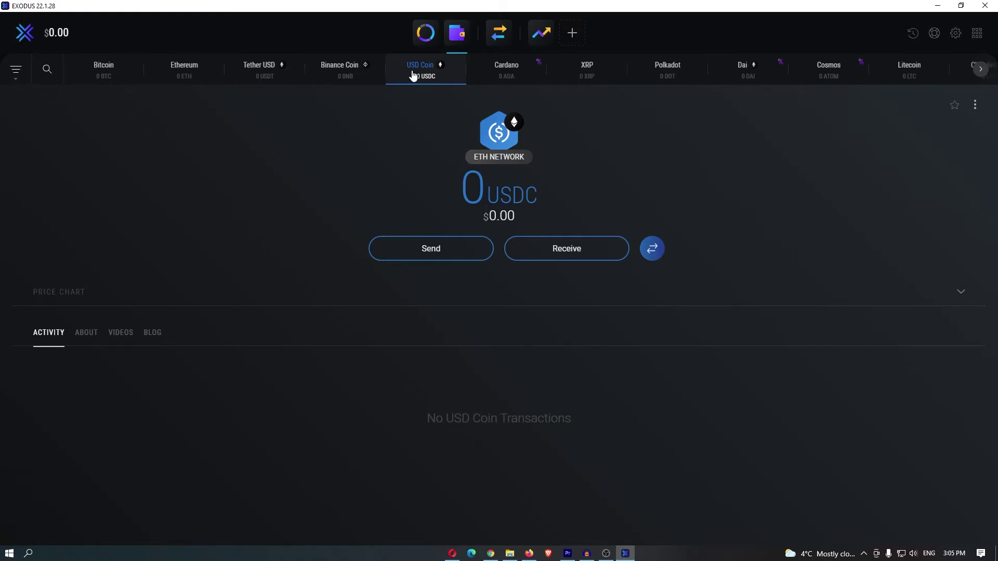
click(427, 36)
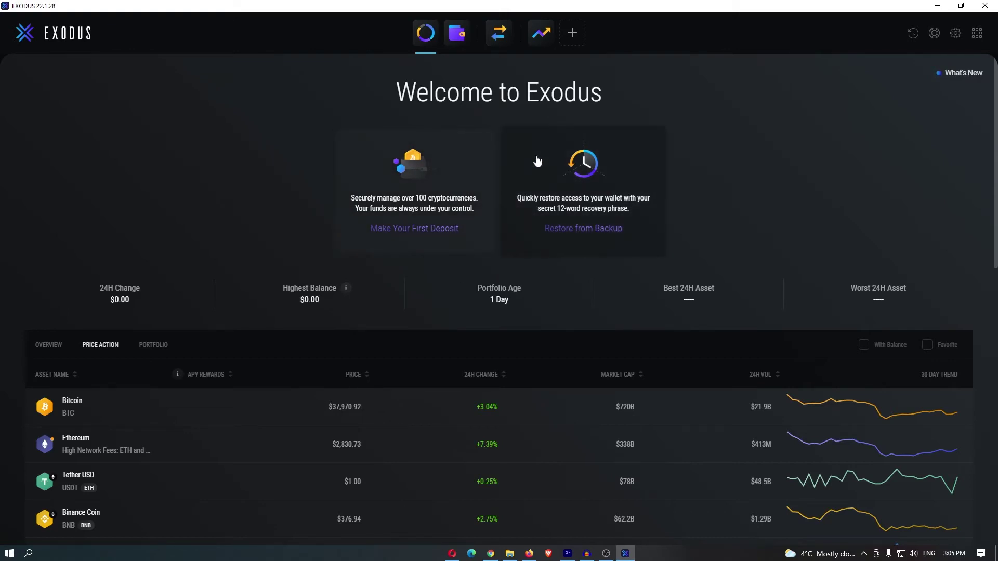
- Browse the Bitcoin, Tether USD, USD Coin and Cardano wallets, then open Exchange
click(457, 33)
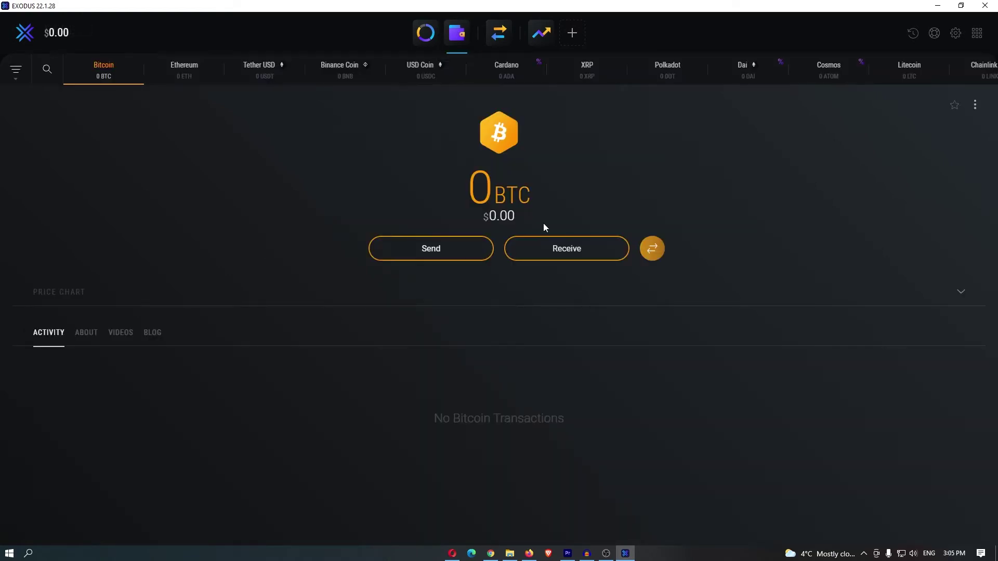
click(264, 69)
click(422, 69)
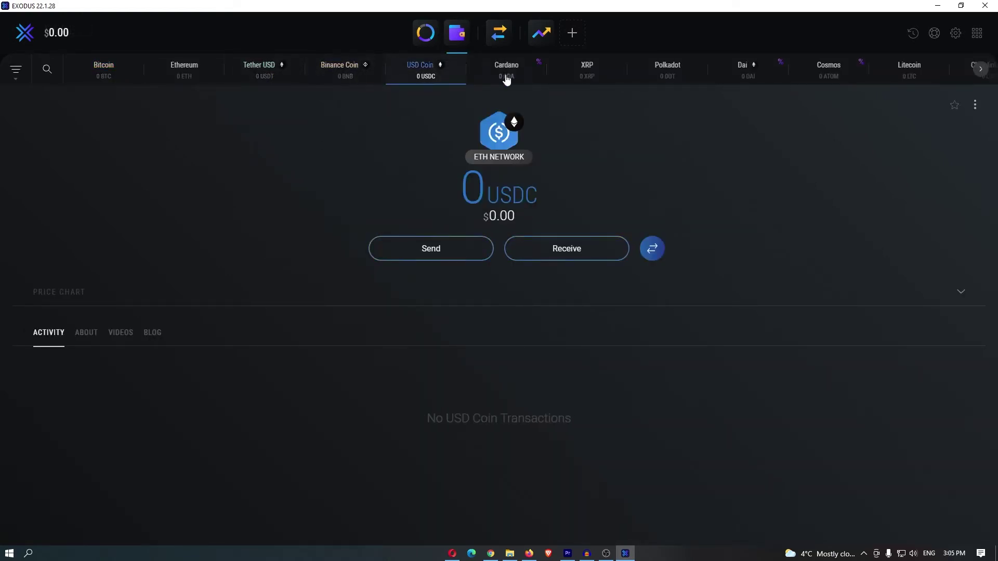
click(506, 70)
click(503, 37)
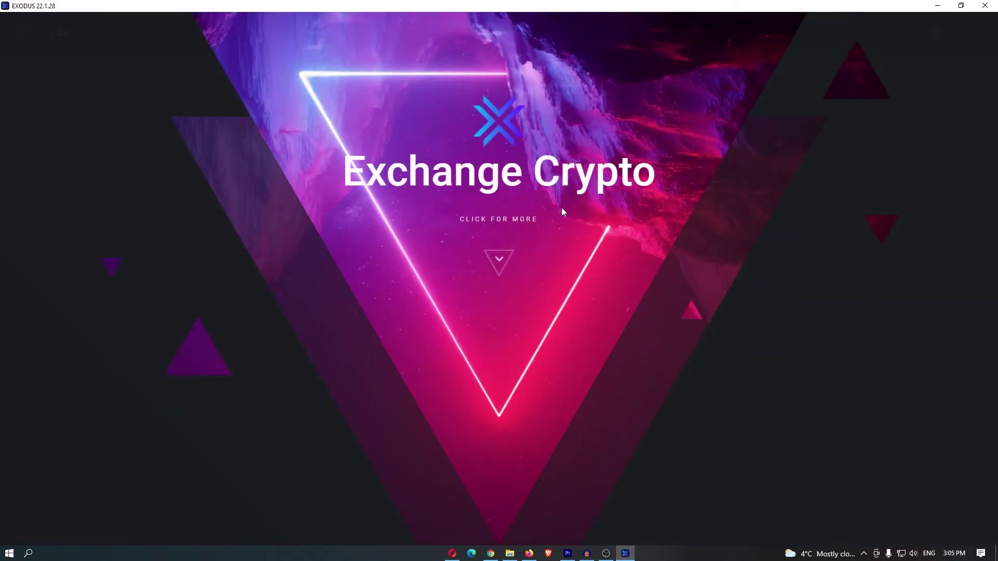
- Accept the third-party exchange notice and set the swap's From asset to Bitcoin
click(551, 261)
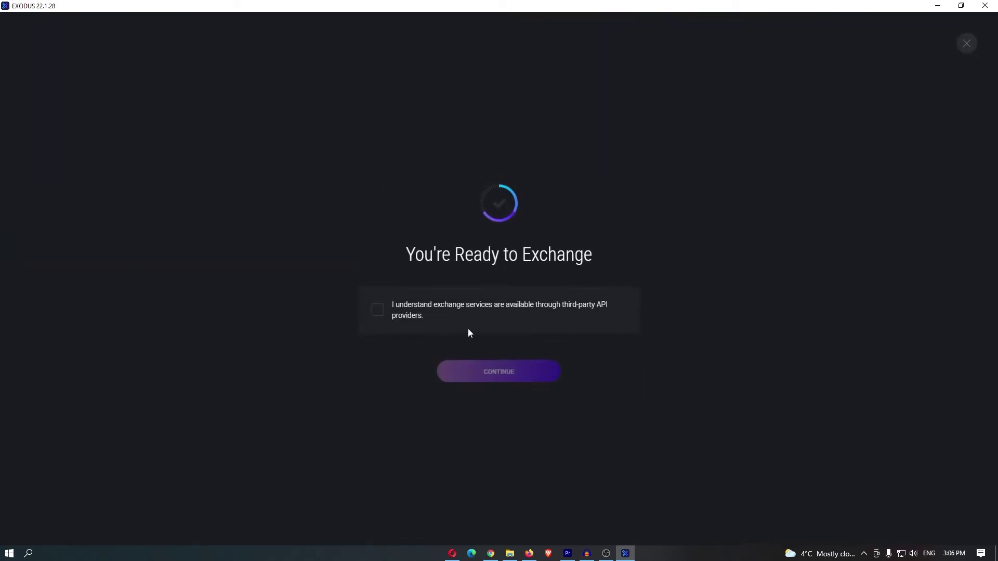
click(468, 326)
click(515, 371)
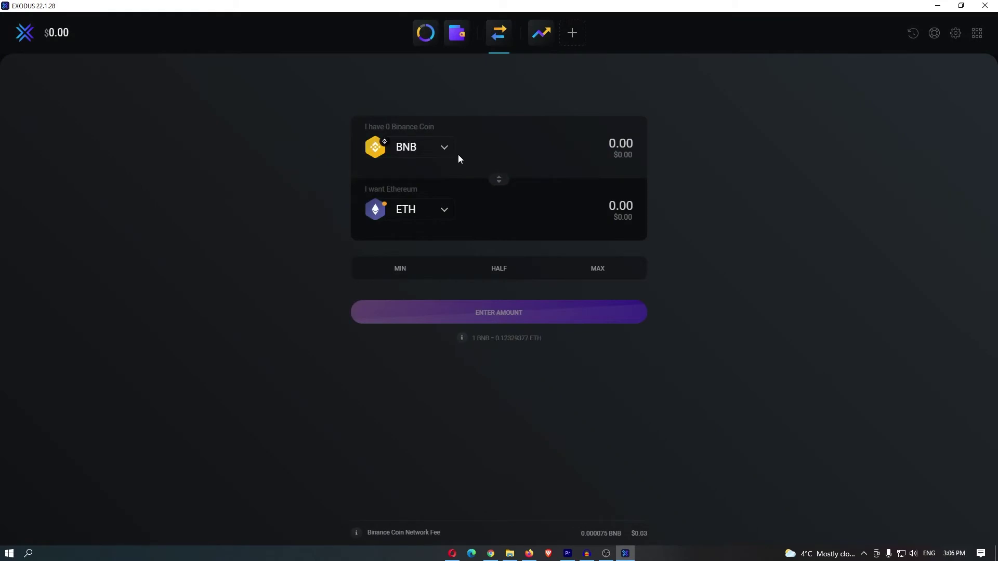
click(446, 148)
click(456, 185)
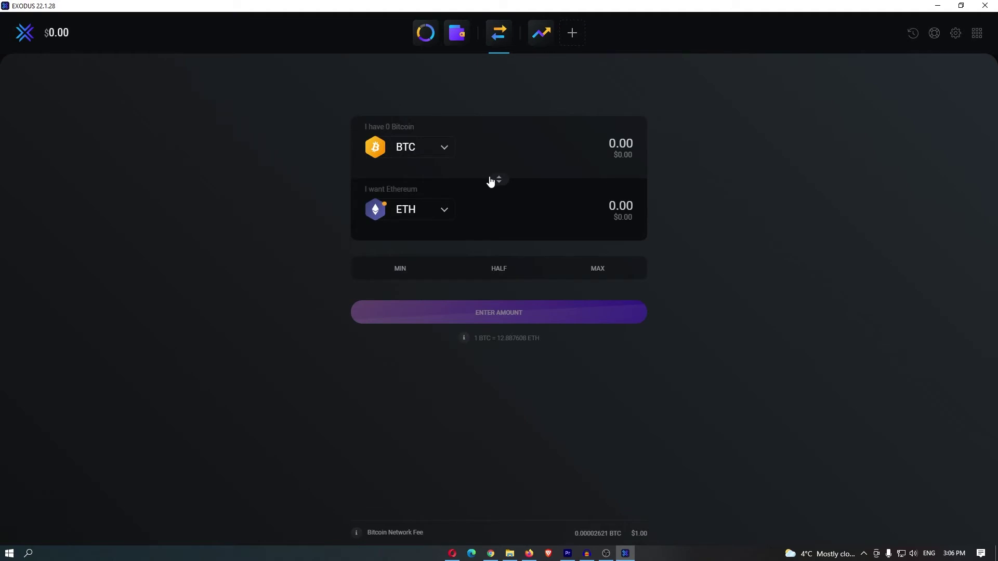
- Close the asset list unchanged and return to the Cardano wallet page
click(444, 146)
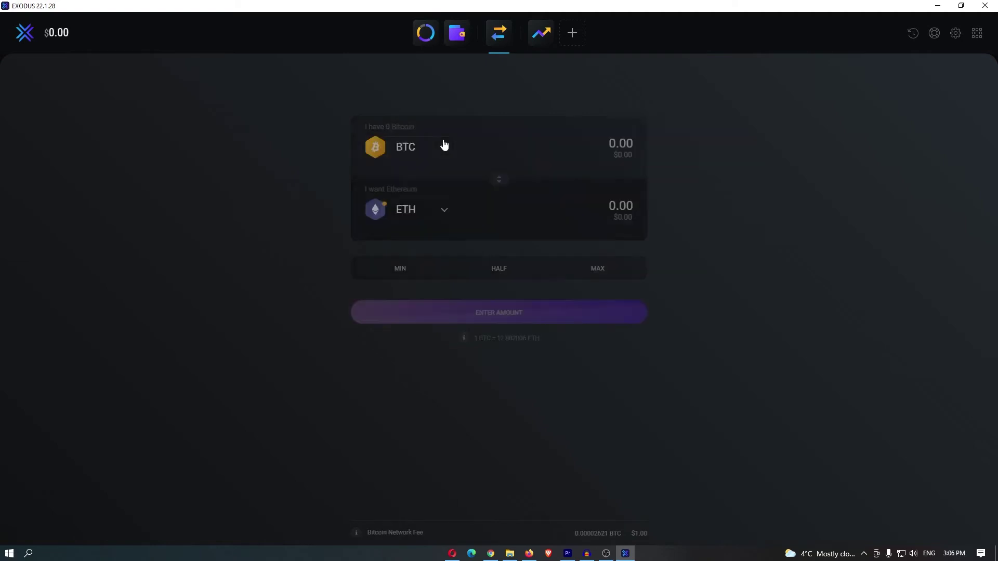
click(645, 72)
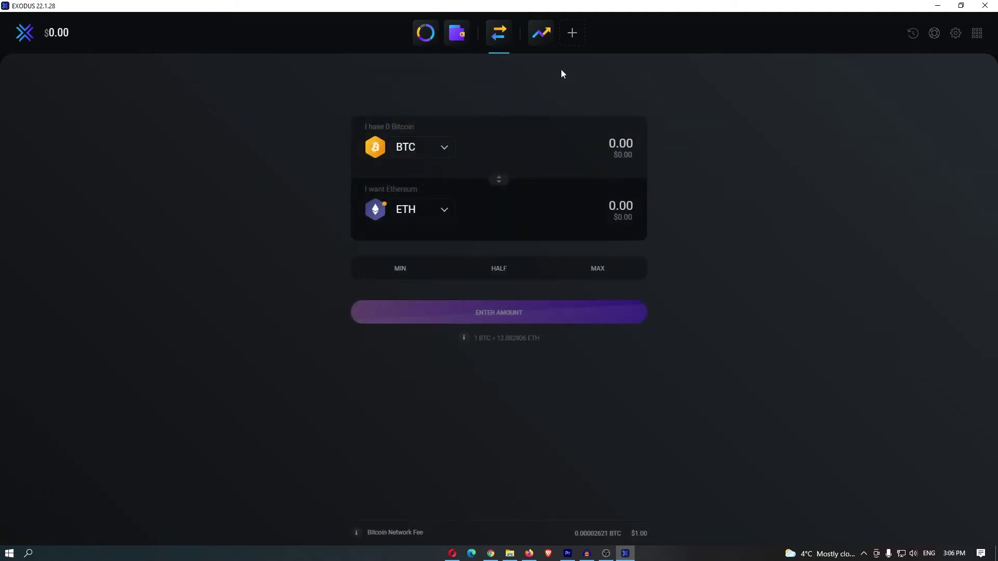
click(457, 32)
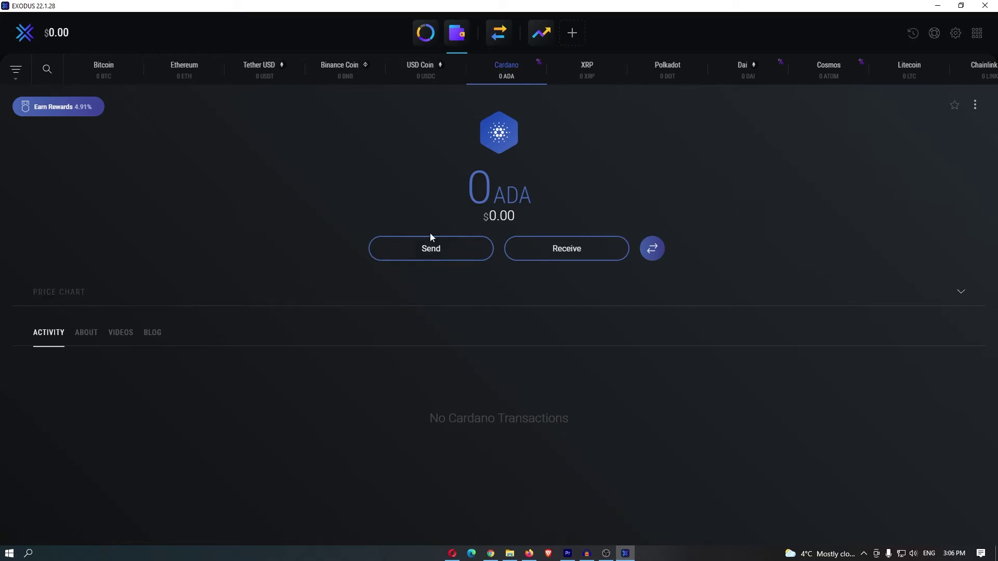
- Revisit the USD Coin wallet, open Exchange, and choose USDC as the 'I have' asset
click(409, 69)
click(286, 66)
click(399, 74)
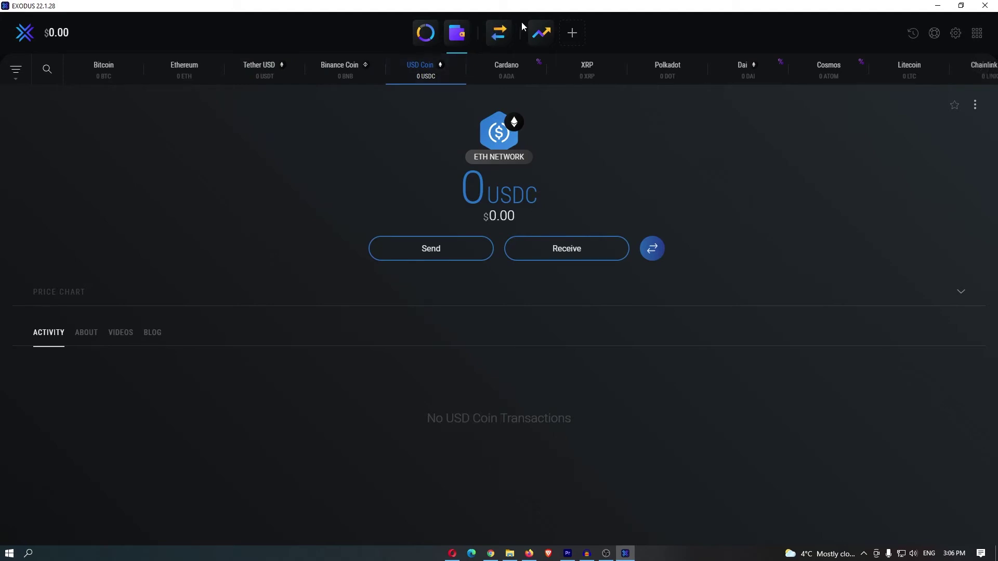
click(500, 33)
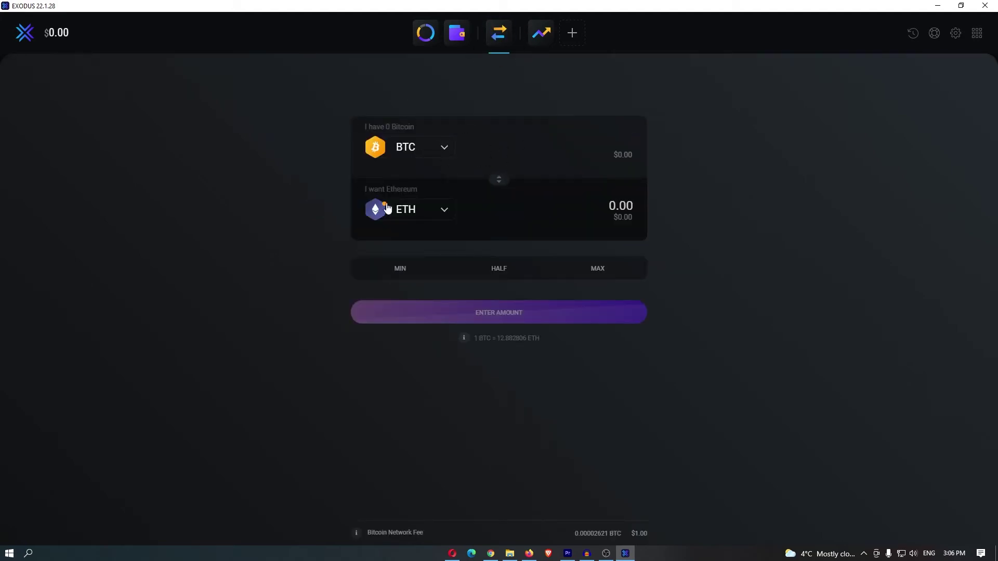
click(390, 155)
click(463, 278)
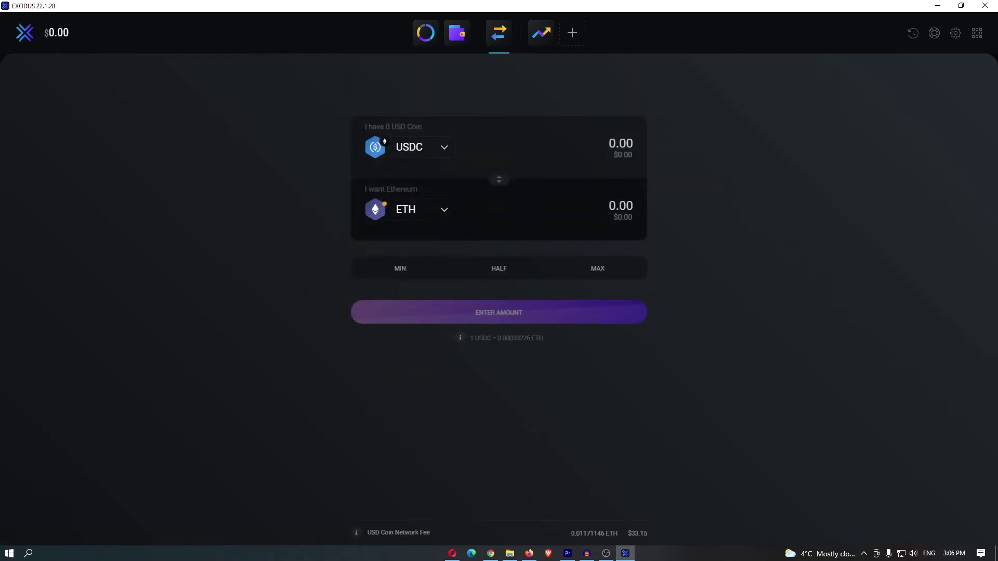
- In Personalize, keep US Dollar as local currency and toggle Portfolios on then off
click(539, 36)
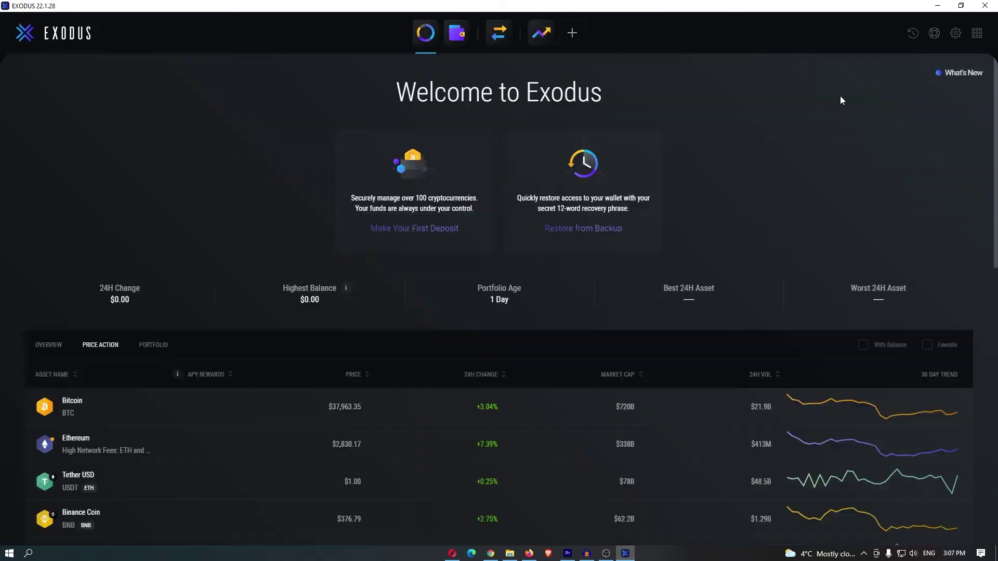
click(954, 36)
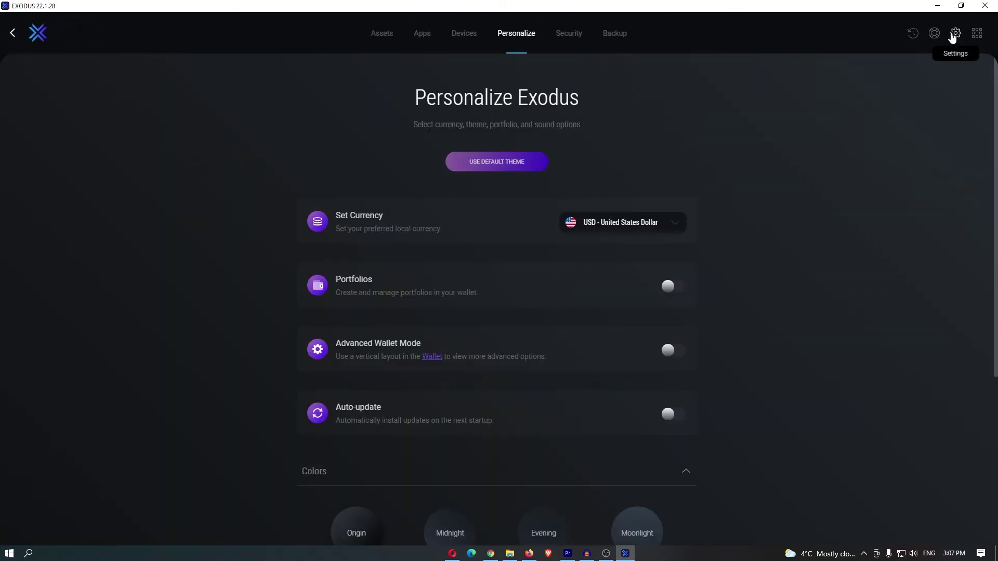
click(624, 223)
scroll(629, 279, down, 10)
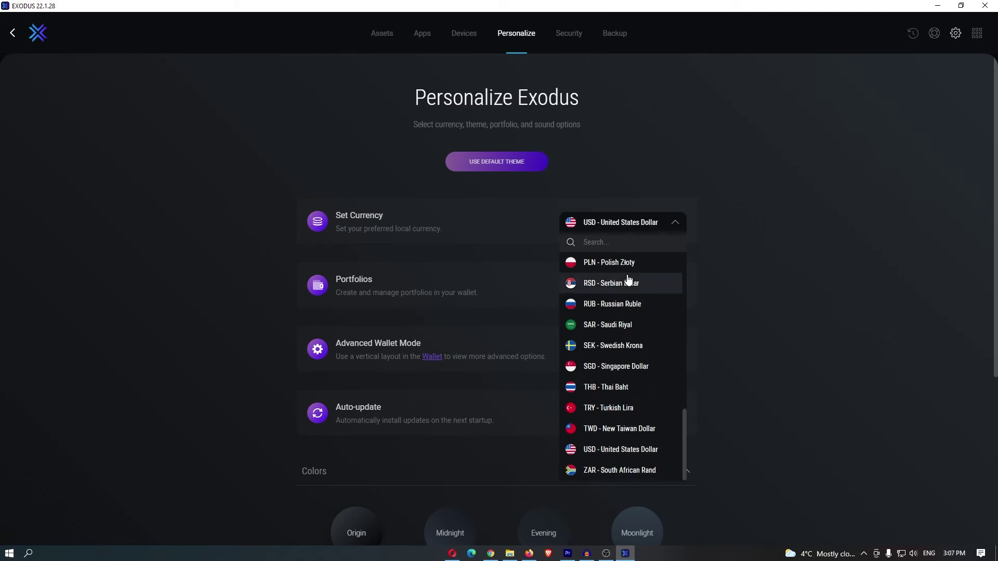
scroll(628, 280, up, 2)
scroll(627, 289, up, 1)
scroll(624, 305, up, 2)
scroll(626, 310, up, 2)
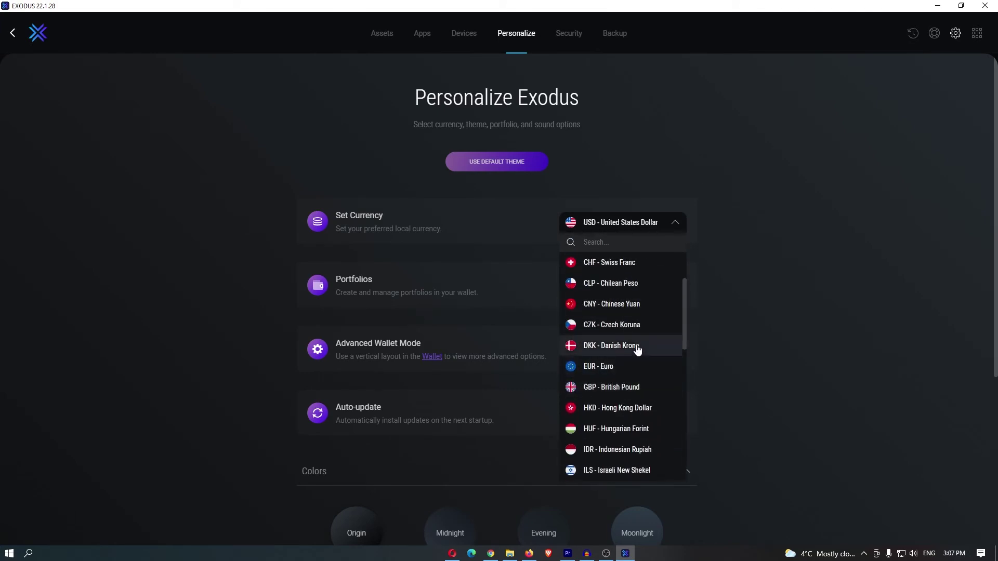
click(361, 288)
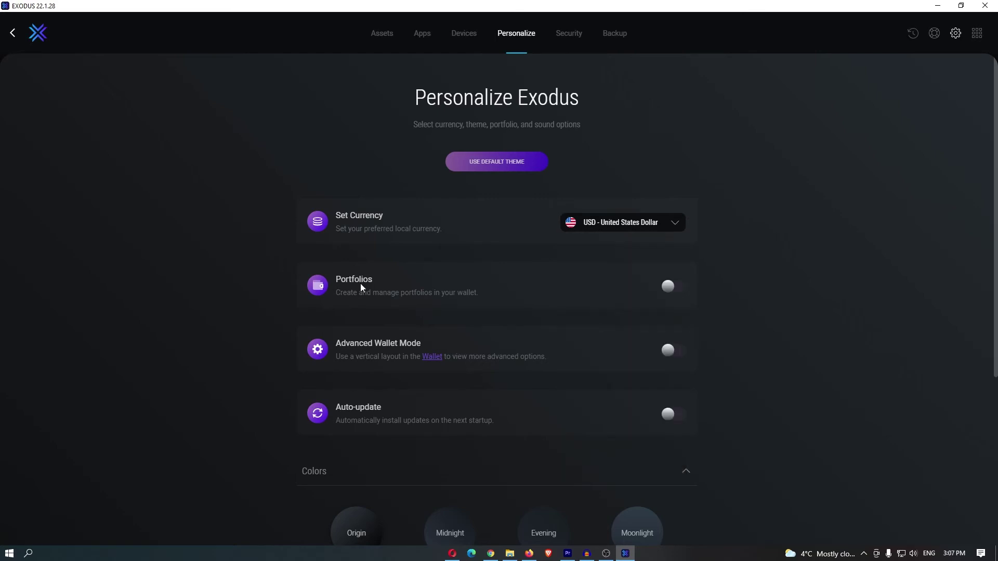
click(669, 287)
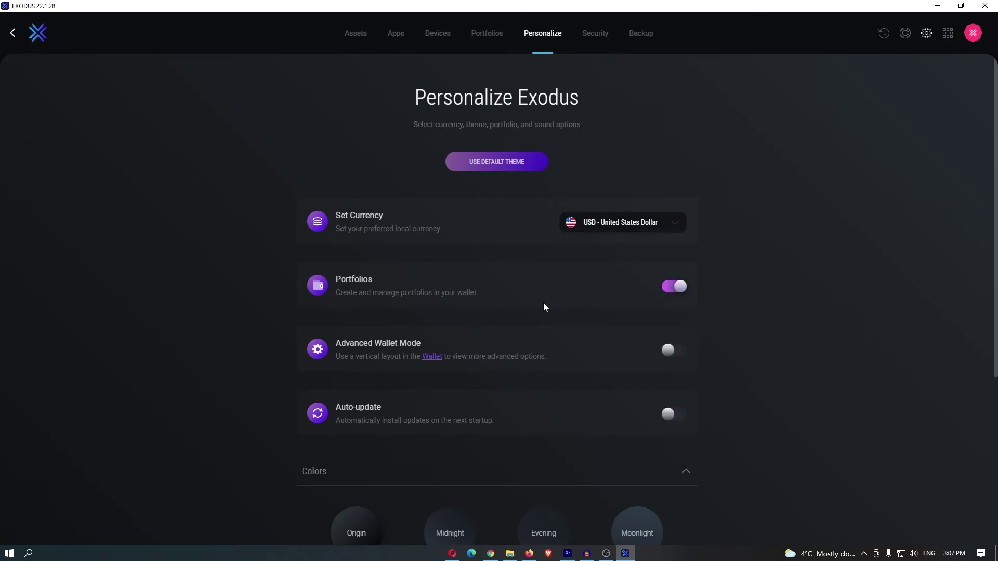
click(670, 287)
scroll(439, 379, down, 2)
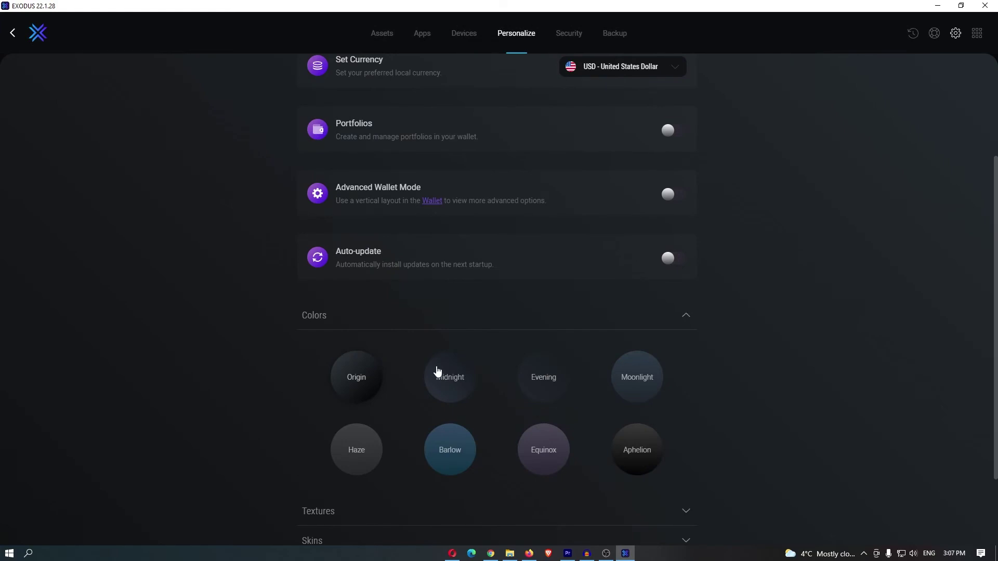
- Preview the Equinox, Aphelion, Barlow and Haze colour themes, then return to Origin
click(556, 431)
click(631, 450)
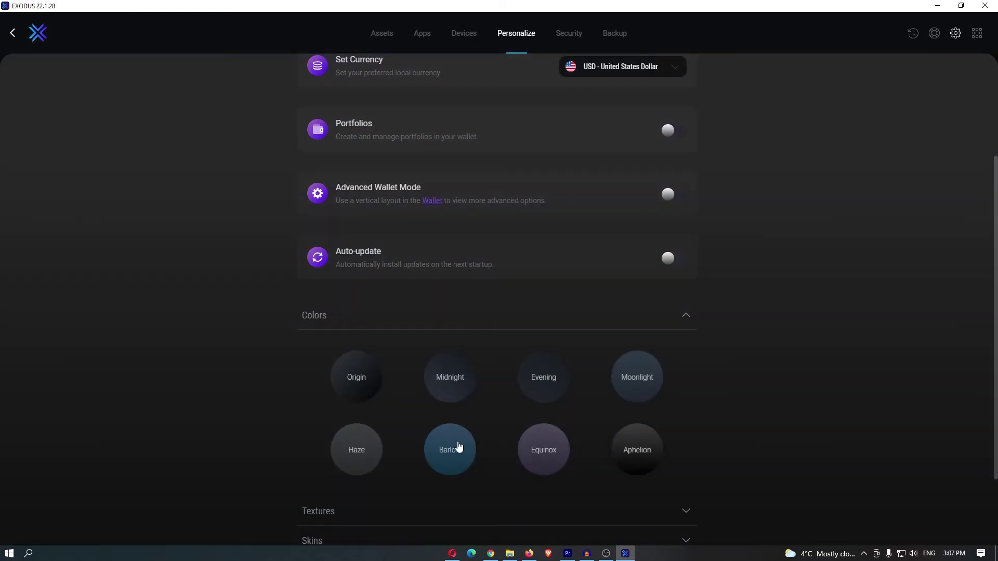
click(452, 448)
click(353, 435)
click(389, 375)
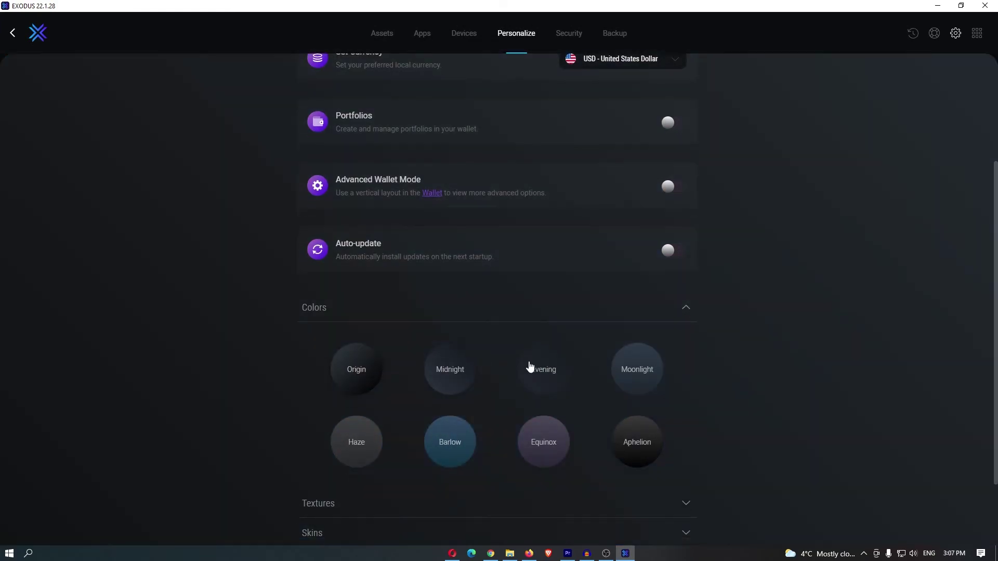
- Try several background textures, including Wood, ending on Honeycomb
click(499, 503)
scroll(504, 400, down, 3)
click(373, 319)
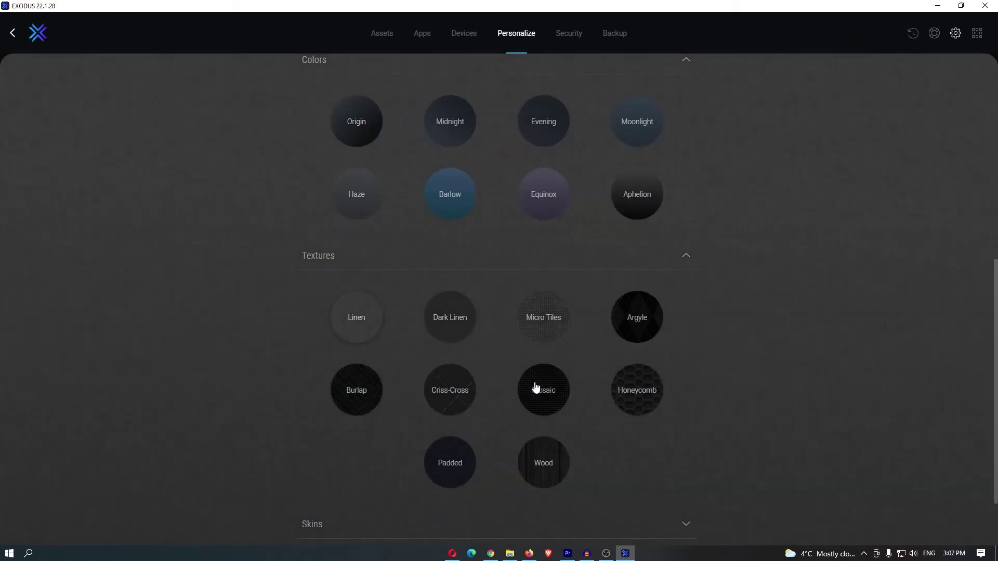
click(537, 390)
click(650, 393)
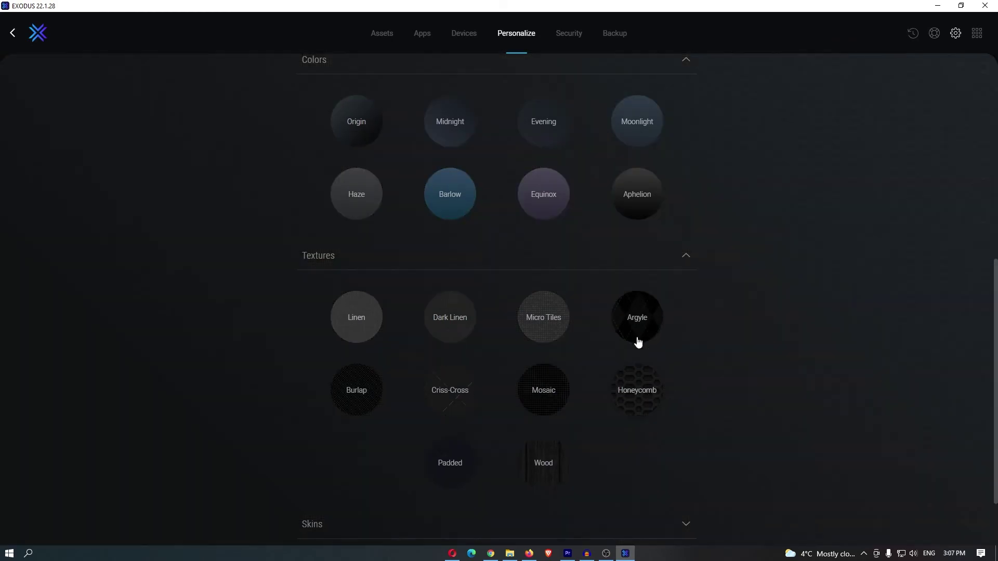
click(551, 451)
click(629, 385)
scroll(575, 401, down, 3)
- Try the night-sky, Cryptospace, Decred, Masternode and Doge skins
click(632, 347)
click(652, 408)
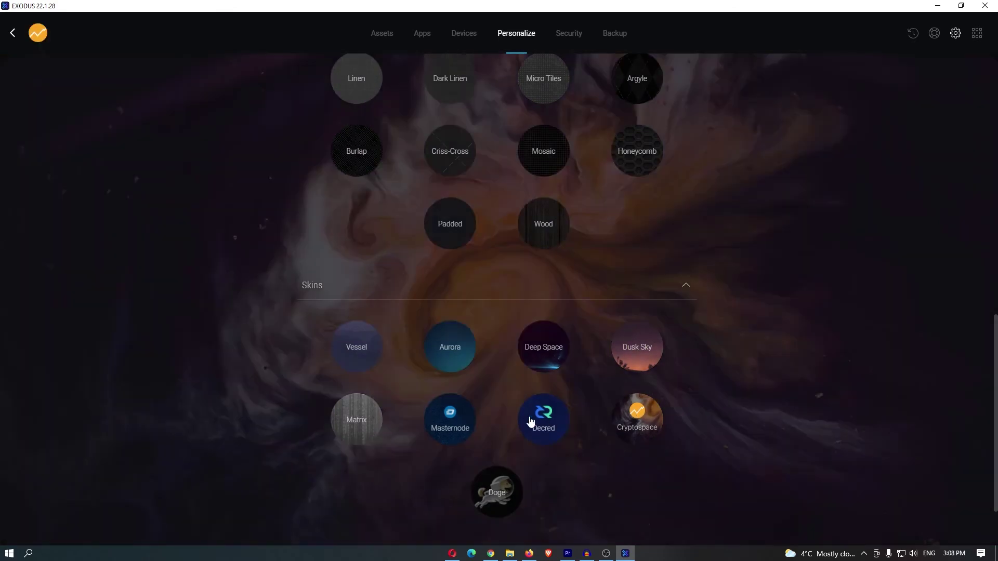
click(535, 421)
click(447, 416)
click(495, 486)
scroll(499, 444, down, 1)
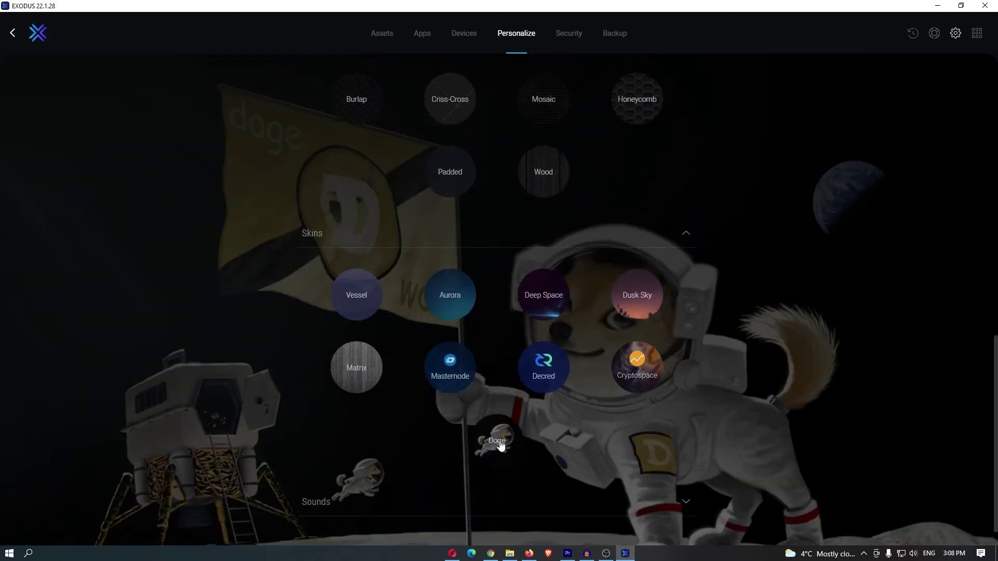
scroll(546, 312, up, 2)
- Switch the background to Mosaic, then settle on the Burlap texture
click(544, 260)
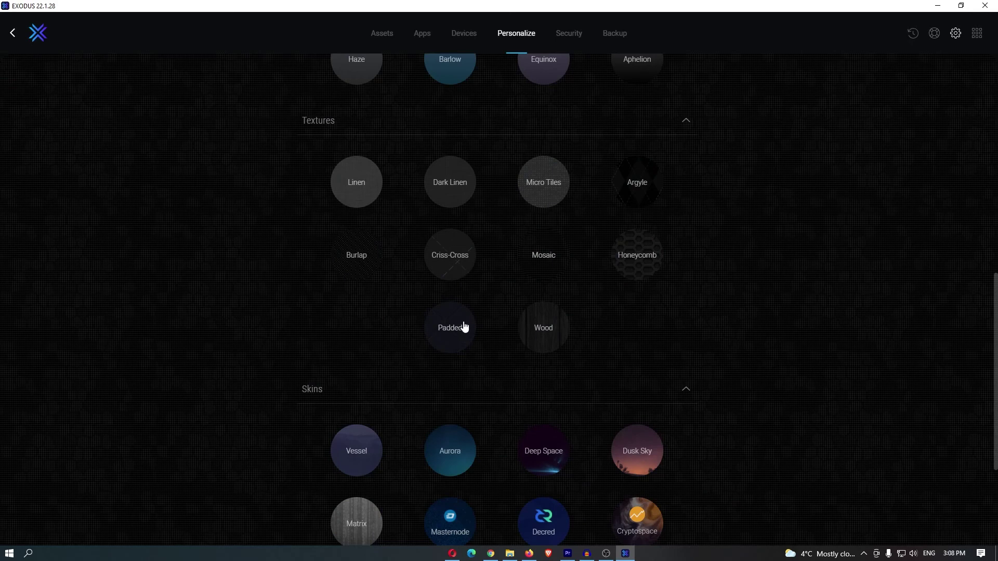
click(362, 258)
scroll(761, 310, down, 3)
click(607, 471)
scroll(601, 421, down, 2)
- Glance at Devices, then in Backup paste a new wallet password and continue
click(464, 33)
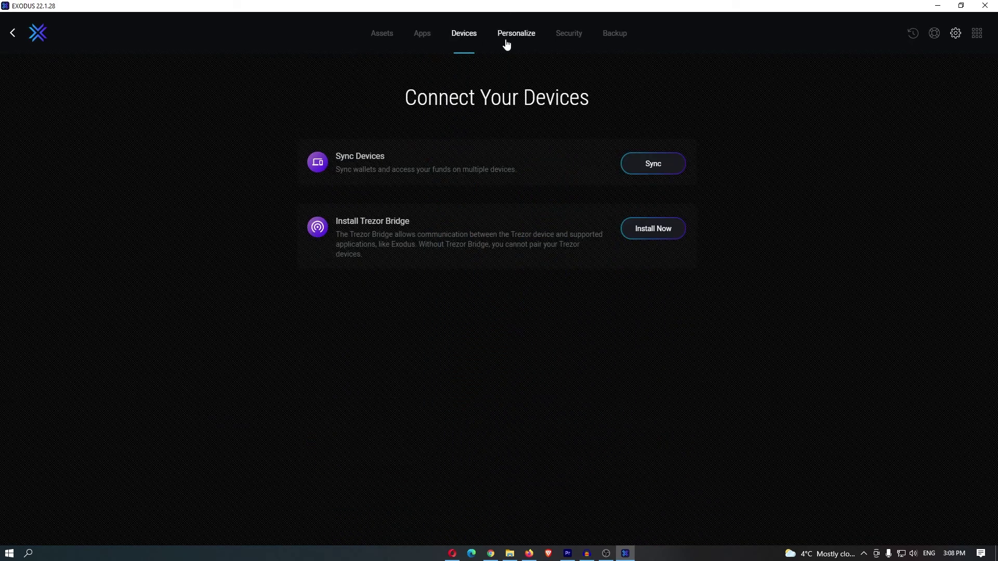
click(507, 40)
click(611, 35)
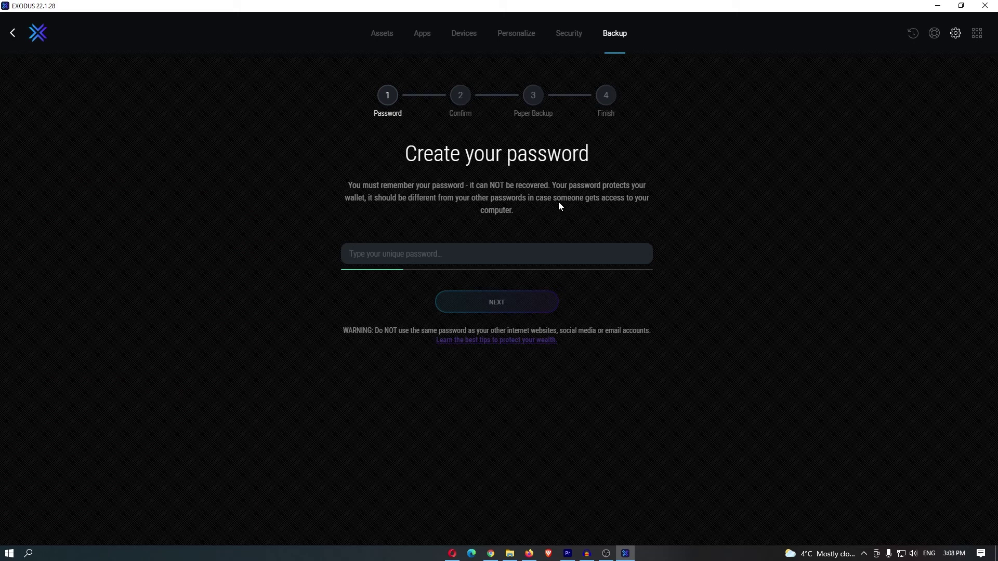
key(ctrl+v)
click(526, 302)
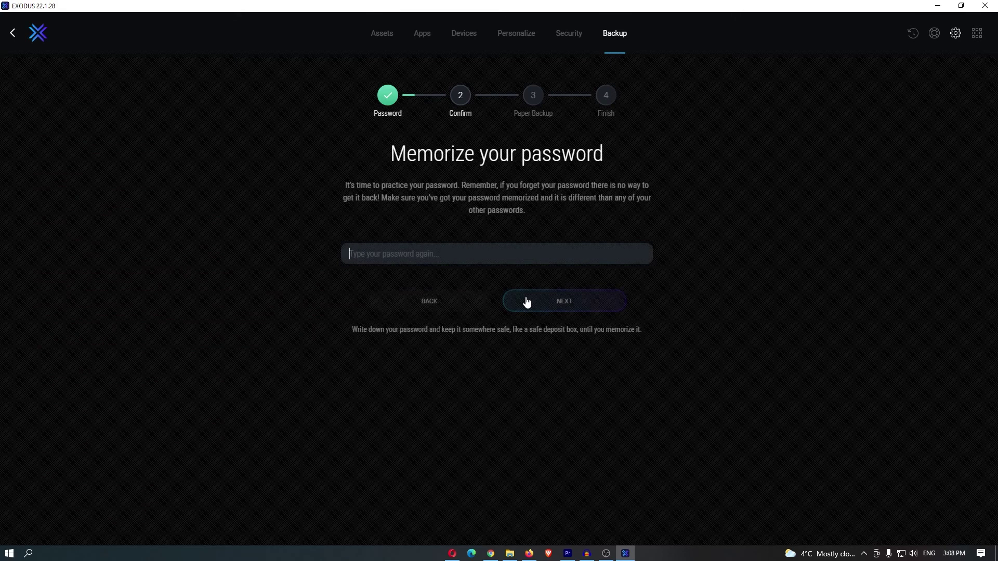
- Paste the password into the confirmation field and continue to the paper backup check
key(ctrl+v)
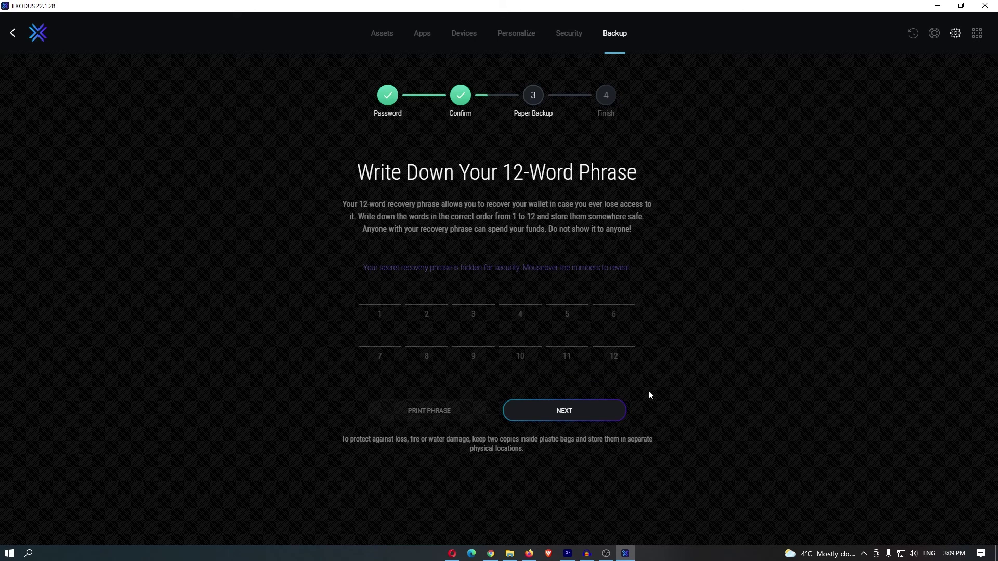
click(600, 410)
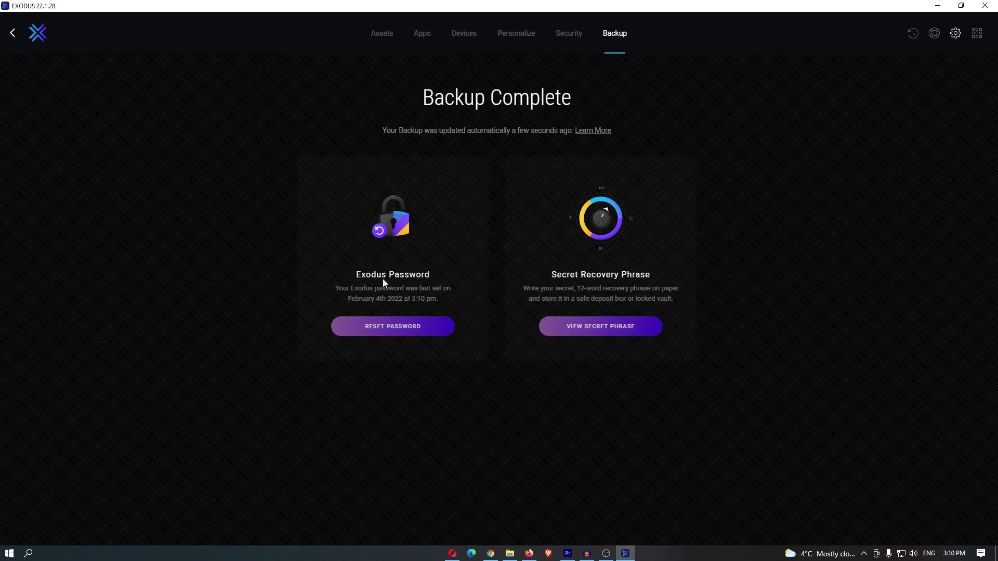
- Bring up the secret phrase reveal warning, then close it to return to the wallet
click(600, 327)
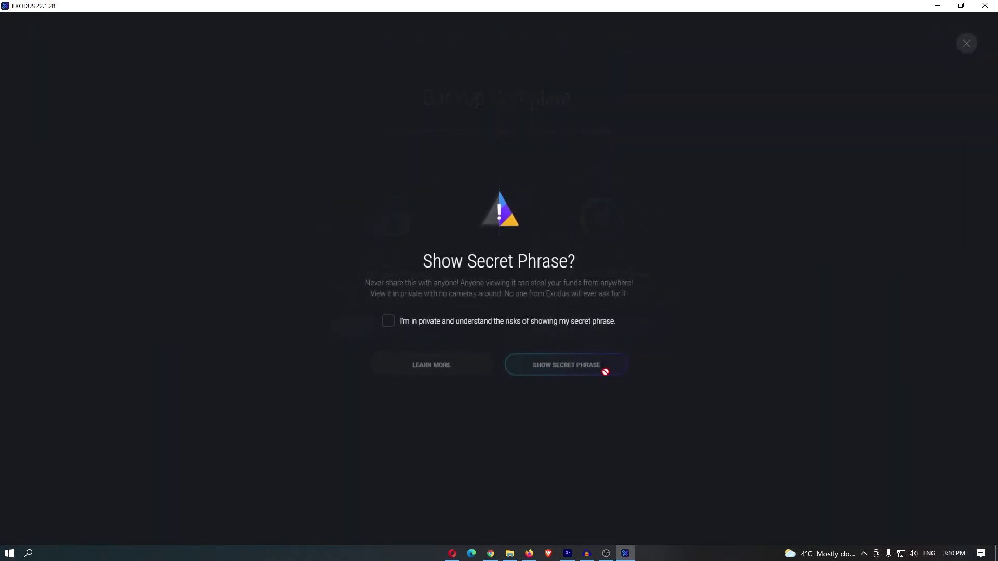
click(966, 43)
scroll(592, 243, down, 3)
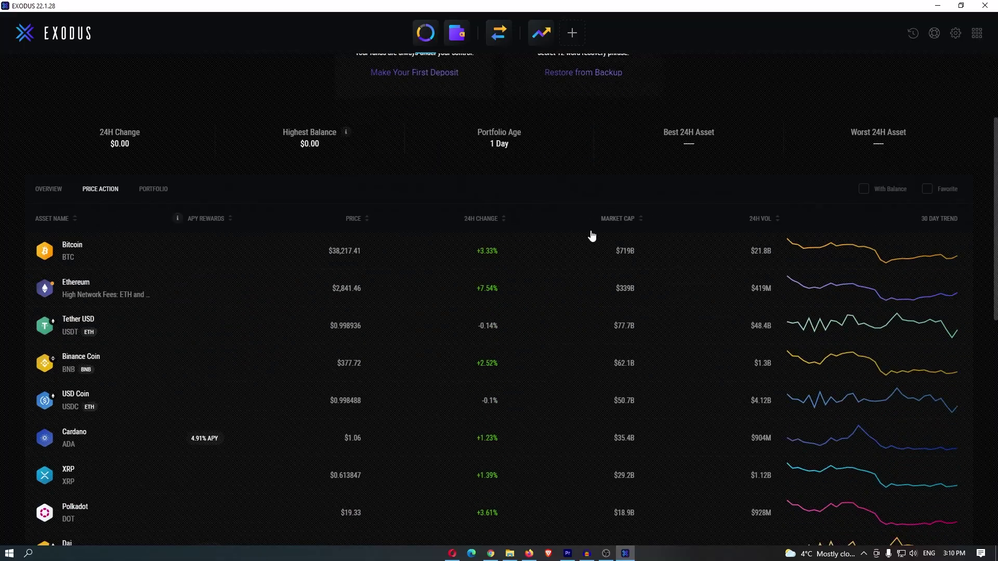
scroll(598, 230, down, 3)
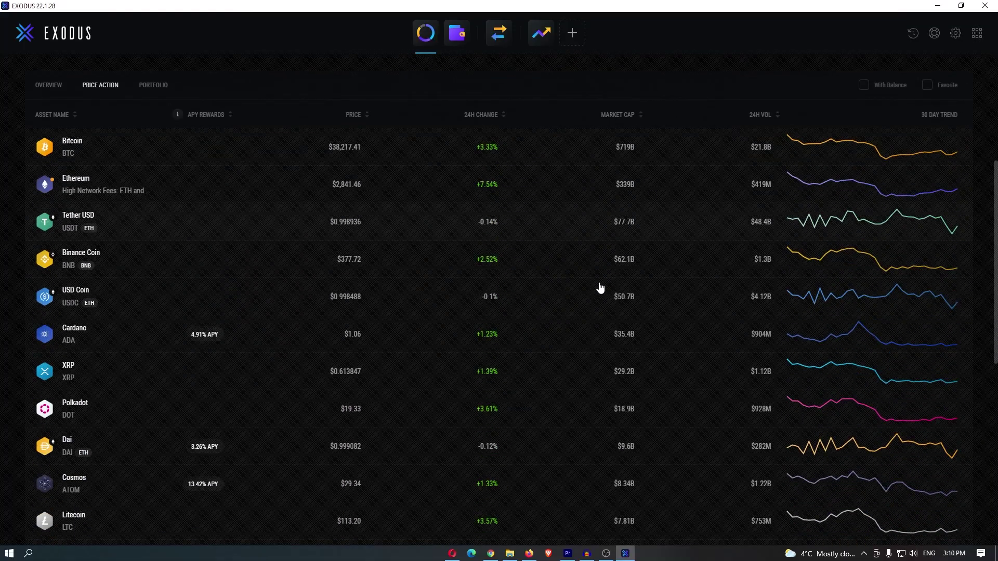
scroll(702, 249, up, 5)
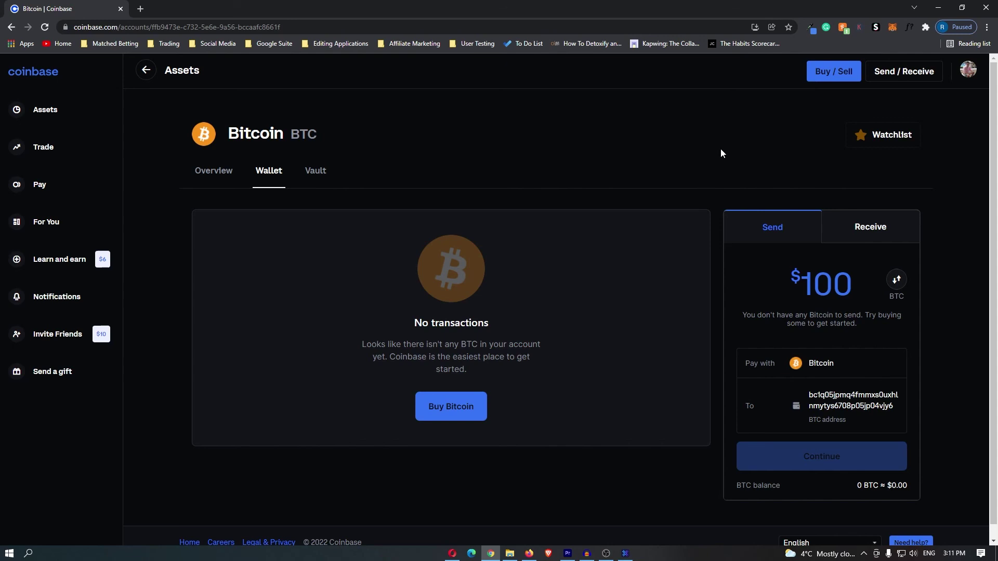
- Go to Invite Friends in the Coinbase sidebar for the $10 referral offer
click(31, 337)
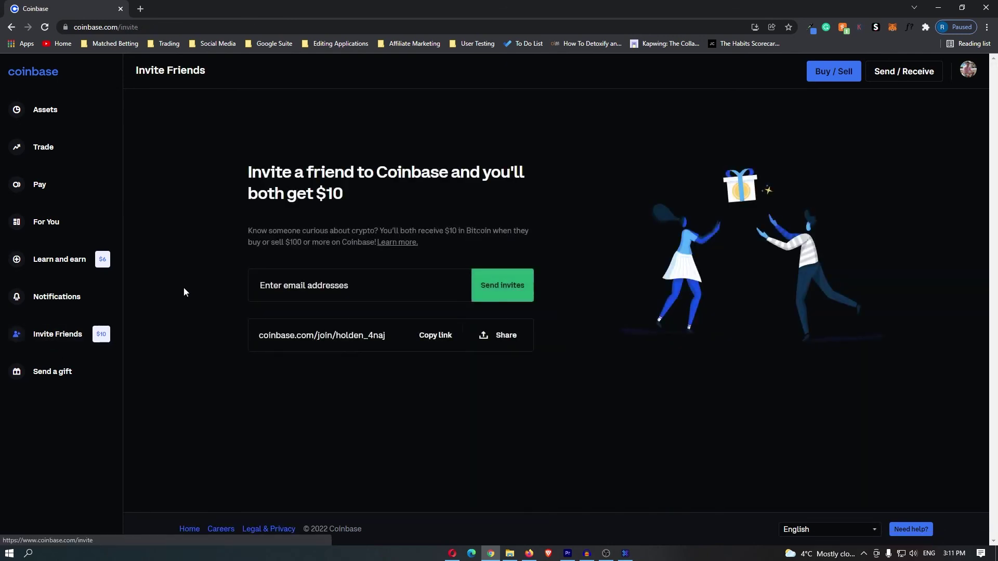